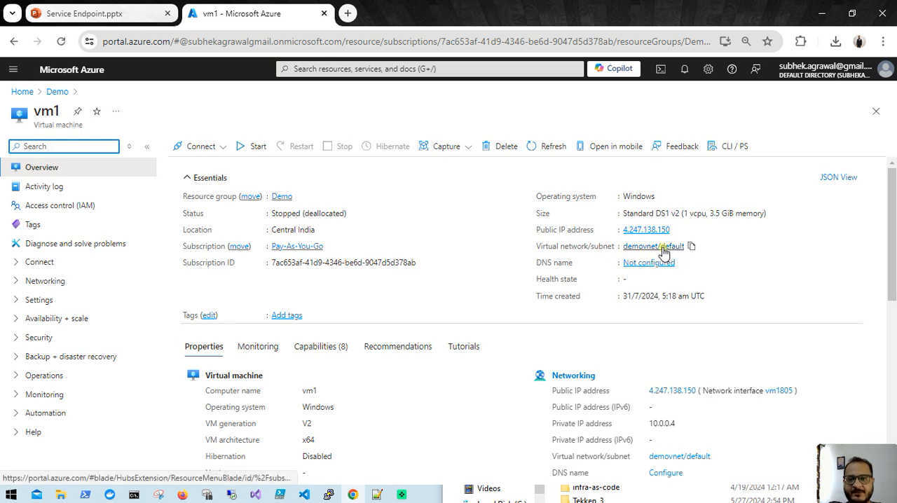
- Open the default subnet of the demovnet virtual network for editing
{"action": "left_click", "coordinate": [23, 92]}
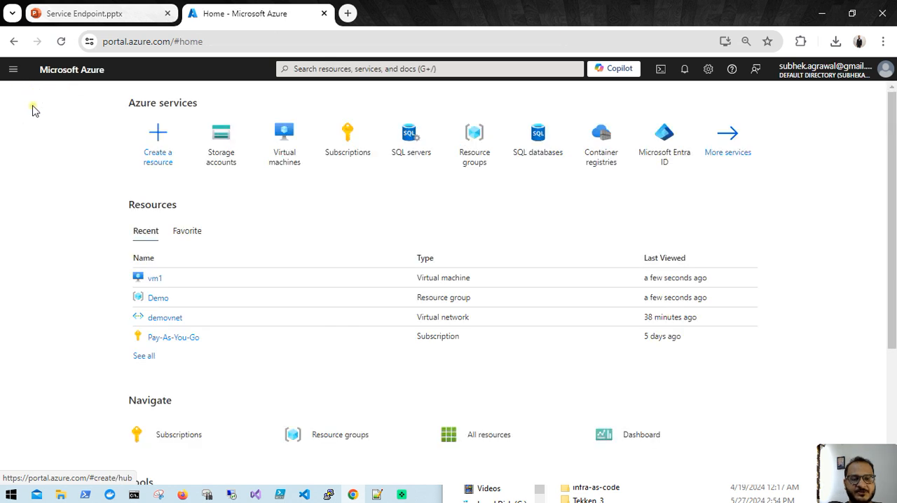
{"action": "left_click", "coordinate": [164, 318]}
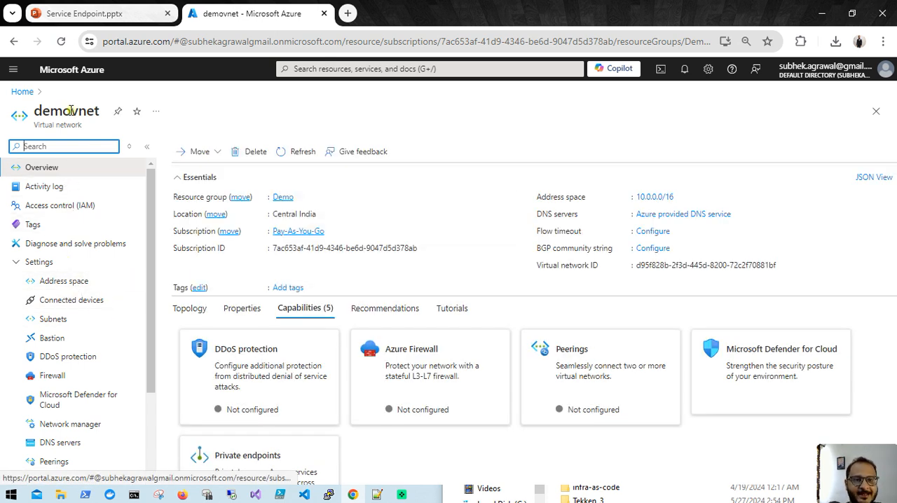
{"action": "scroll", "coordinate": [79, 394], "scroll_direction": "down", "scroll_amount": 2}
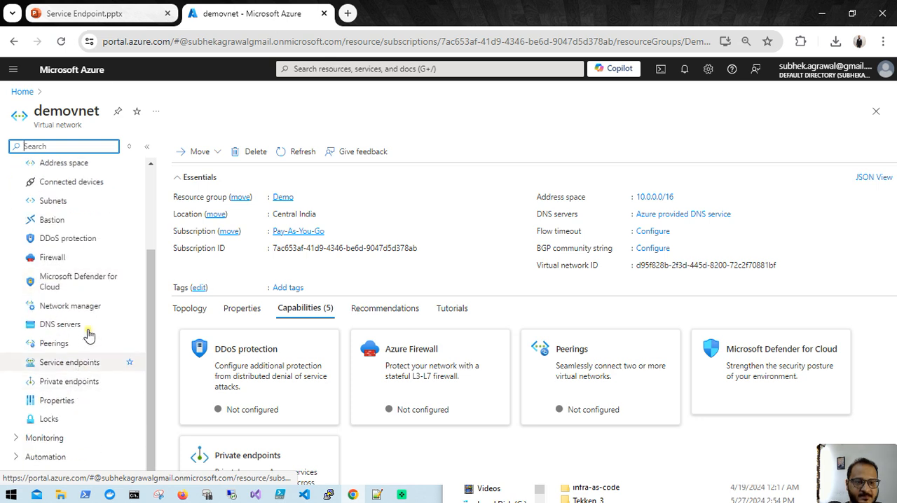
{"action": "scroll", "coordinate": [77, 372], "scroll_direction": "up", "scroll_amount": 1}
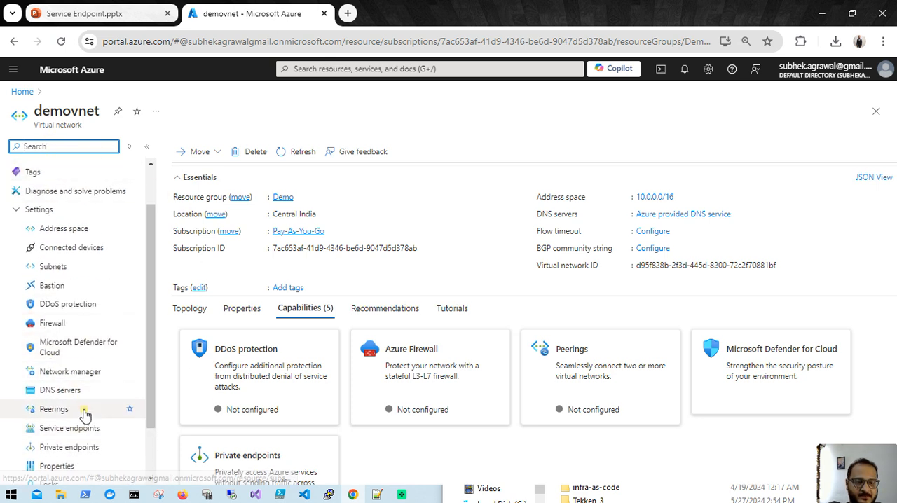
{"action": "scroll", "coordinate": [84, 413], "scroll_direction": "down", "scroll_amount": 1}
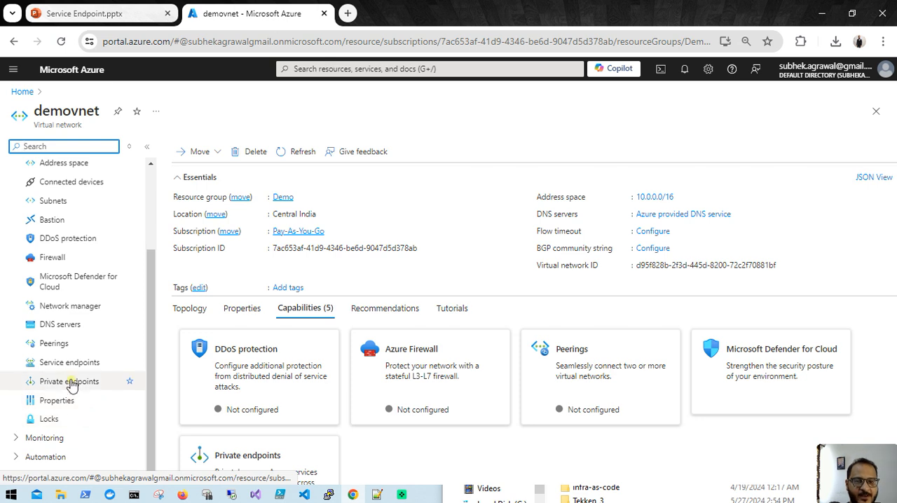
{"action": "scroll", "coordinate": [70, 384], "scroll_direction": "up", "scroll_amount": 1}
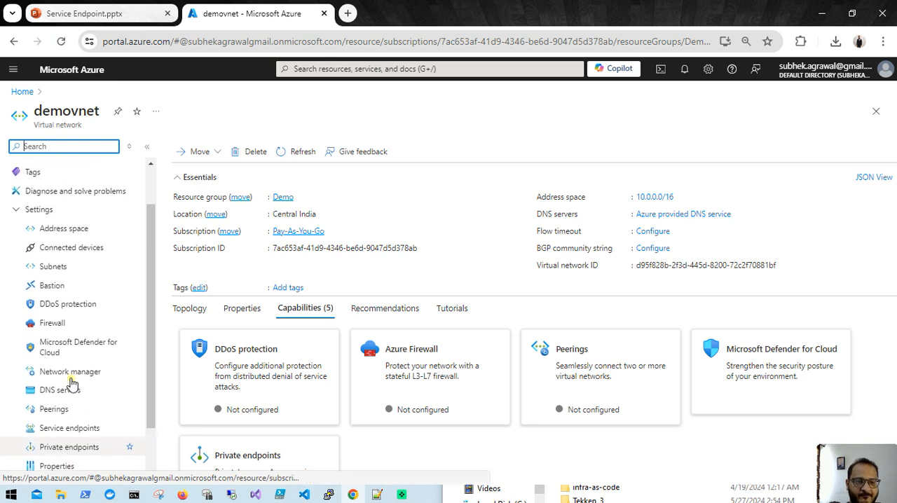
{"action": "left_click", "coordinate": [52, 268]}
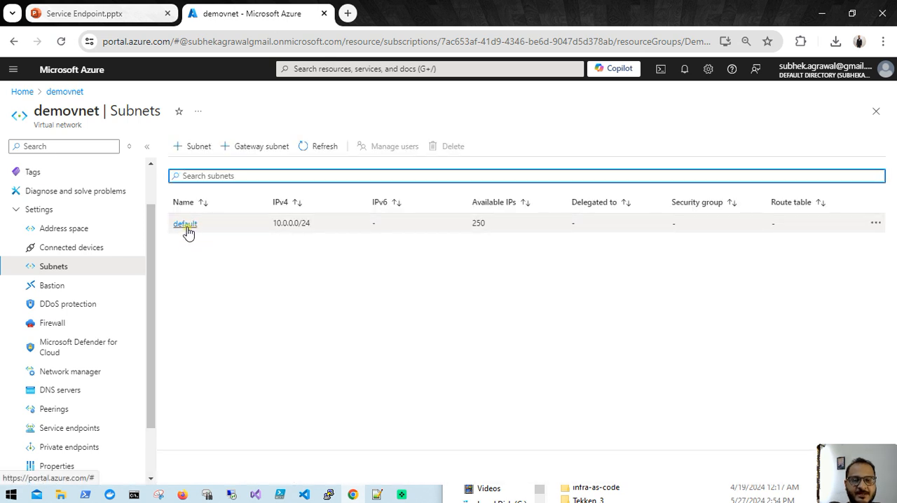
{"action": "left_click", "coordinate": [184, 224]}
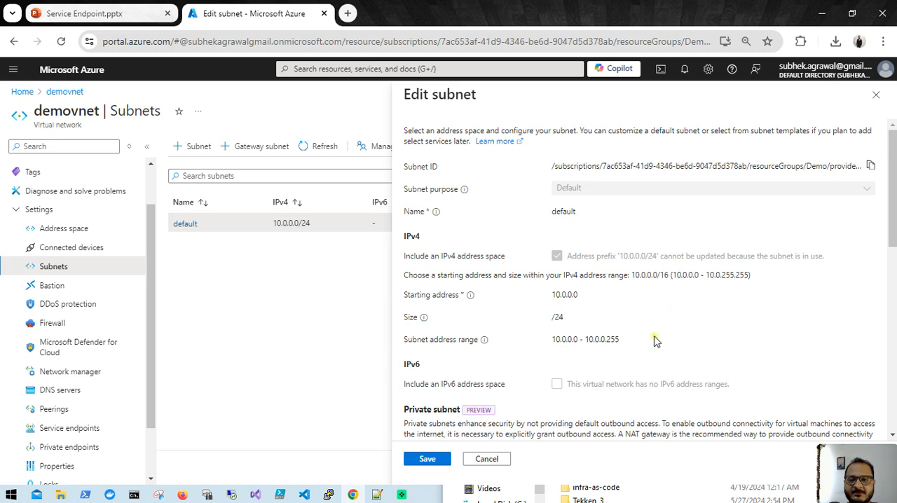
- Add the Microsoft.Storage service endpoint to the default subnet and save the subnet
{"action": "scroll", "coordinate": [664, 315], "scroll_direction": "down", "scroll_amount": 2}
{"action": "scroll", "coordinate": [648, 337], "scroll_direction": "down", "scroll_amount": 2}
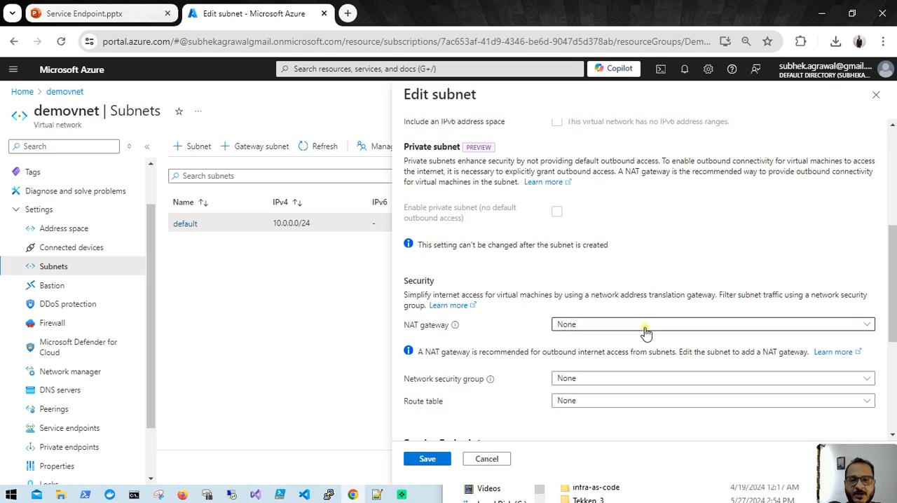
{"action": "scroll", "coordinate": [645, 333], "scroll_direction": "down", "scroll_amount": 1}
{"action": "scroll", "coordinate": [646, 333], "scroll_direction": "down", "scroll_amount": 2}
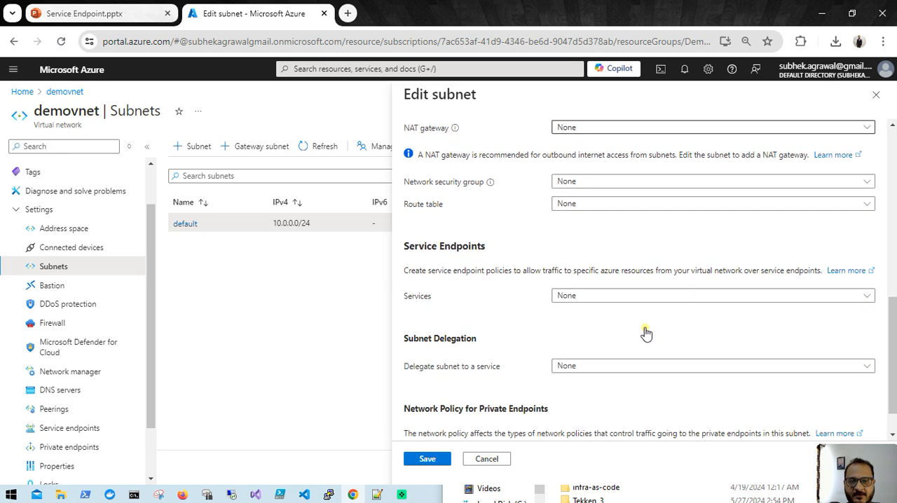
{"action": "scroll", "coordinate": [645, 333], "scroll_direction": "down", "scroll_amount": 1}
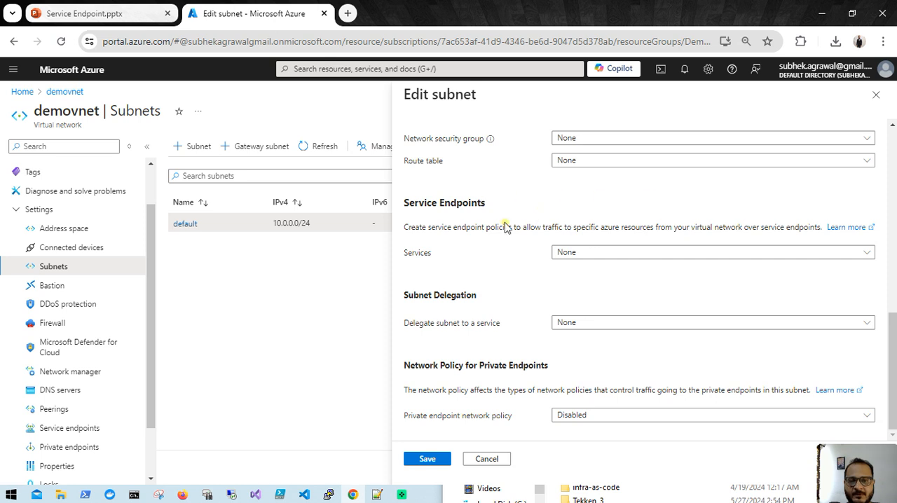
{"action": "left_click", "coordinate": [582, 256]}
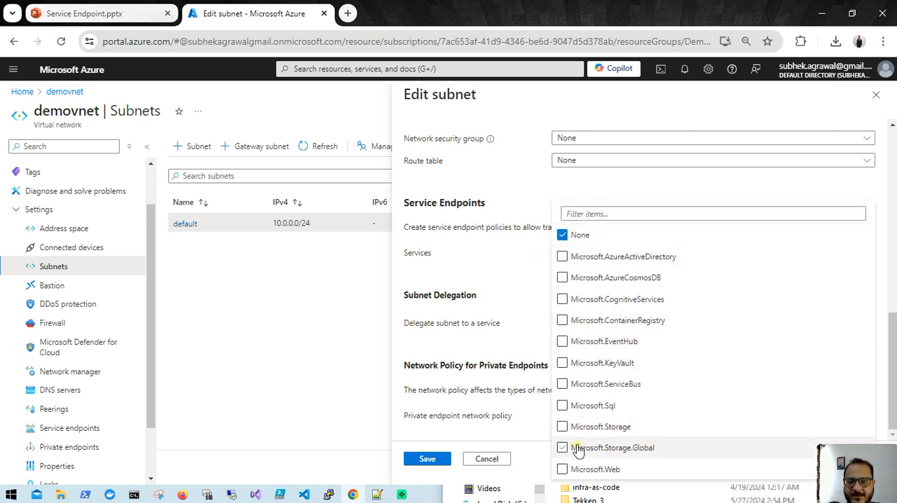
{"action": "left_click", "coordinate": [562, 427]}
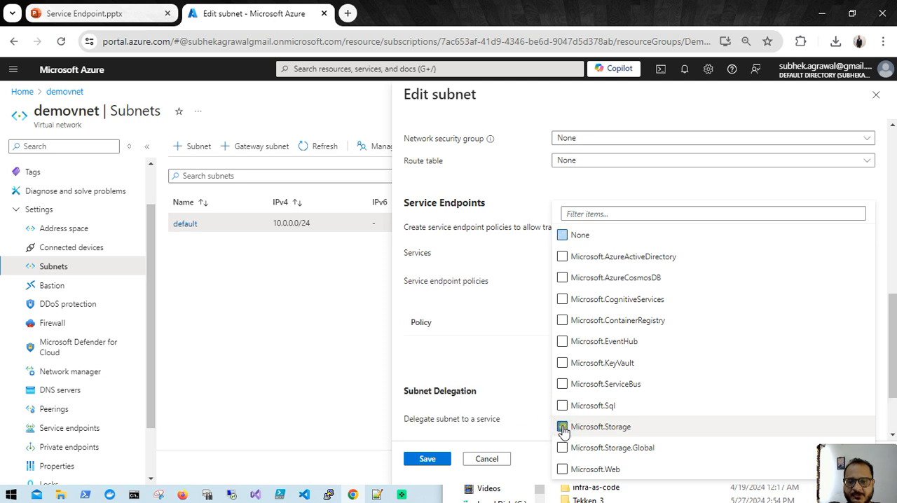
{"action": "left_click", "coordinate": [516, 331]}
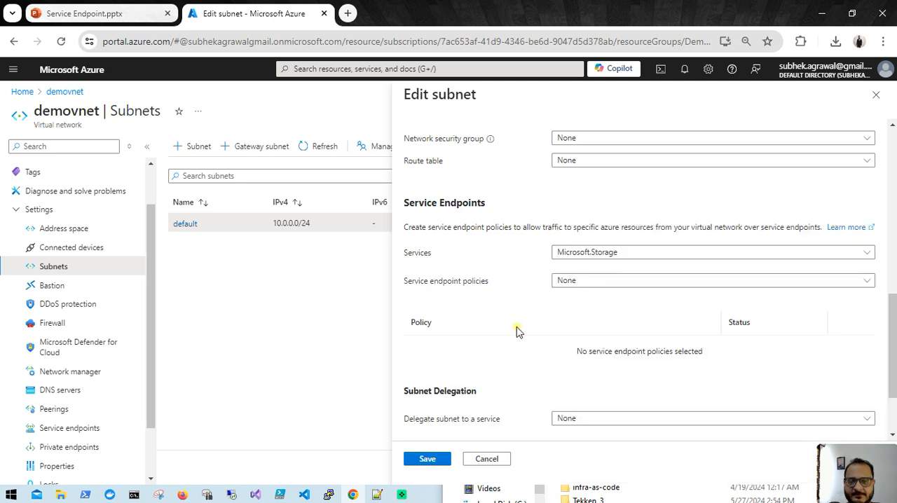
{"action": "scroll", "coordinate": [518, 331], "scroll_direction": "down", "scroll_amount": 2}
{"action": "left_click", "coordinate": [425, 460]}
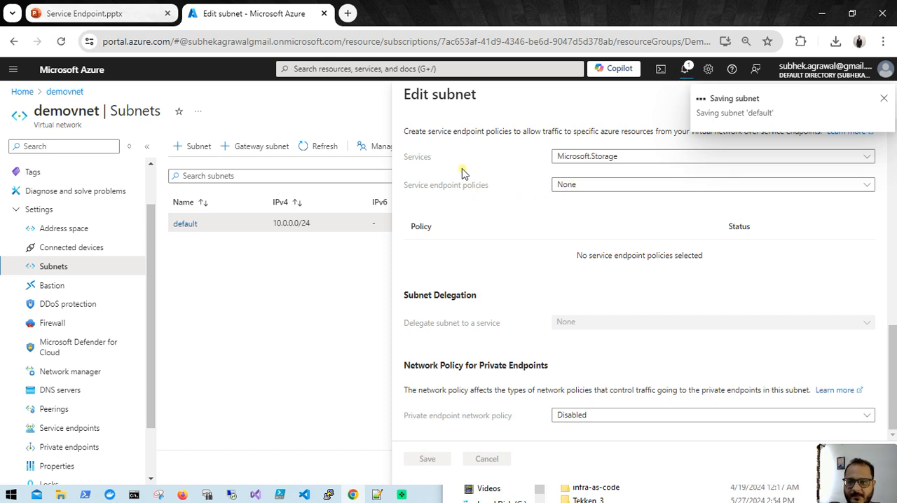
- Start creating a storage account in the Demo resource group and name it demostorgae1
{"action": "left_click", "coordinate": [21, 91]}
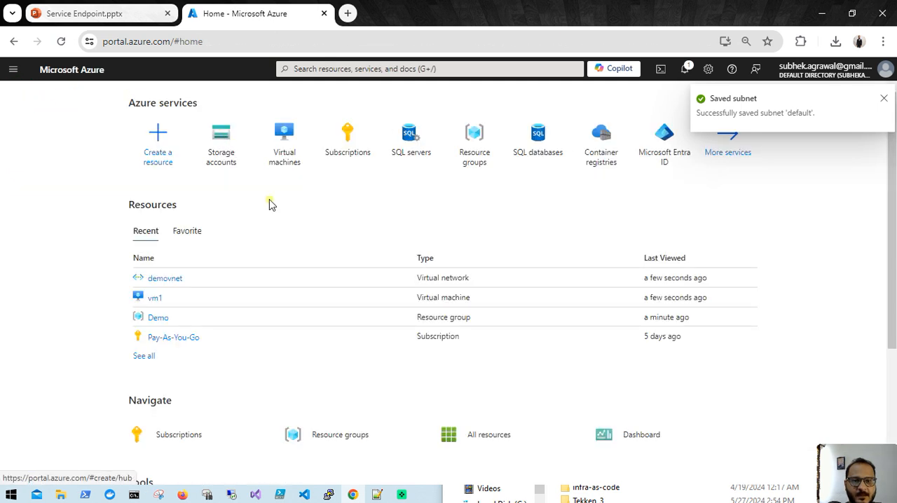
{"action": "left_click", "coordinate": [224, 150]}
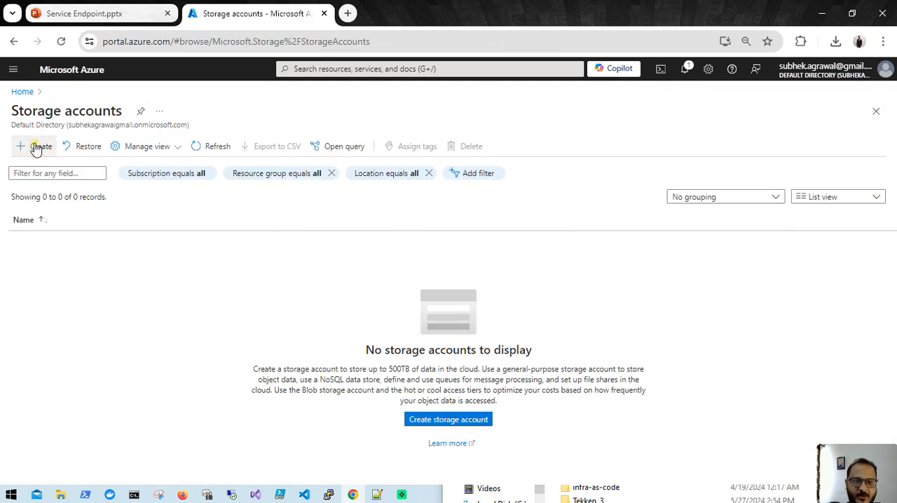
{"action": "left_click", "coordinate": [36, 150]}
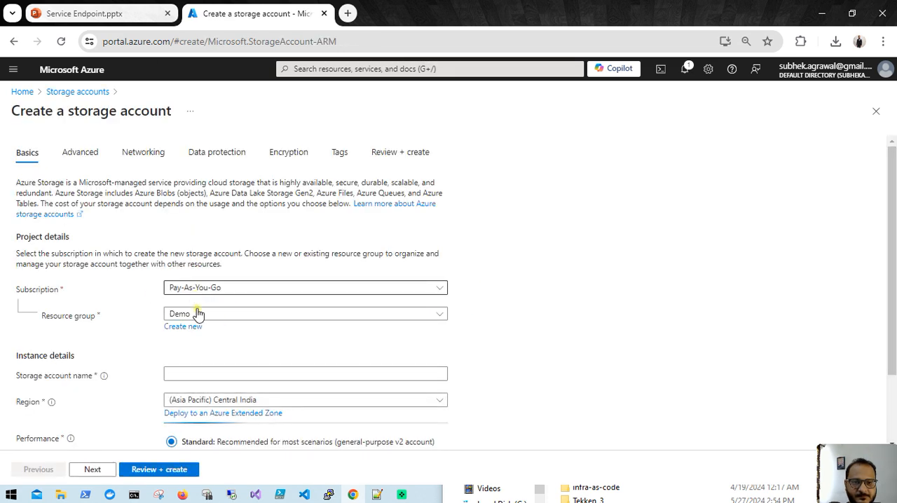
{"action": "scroll", "coordinate": [223, 362], "scroll_direction": "down", "scroll_amount": 1}
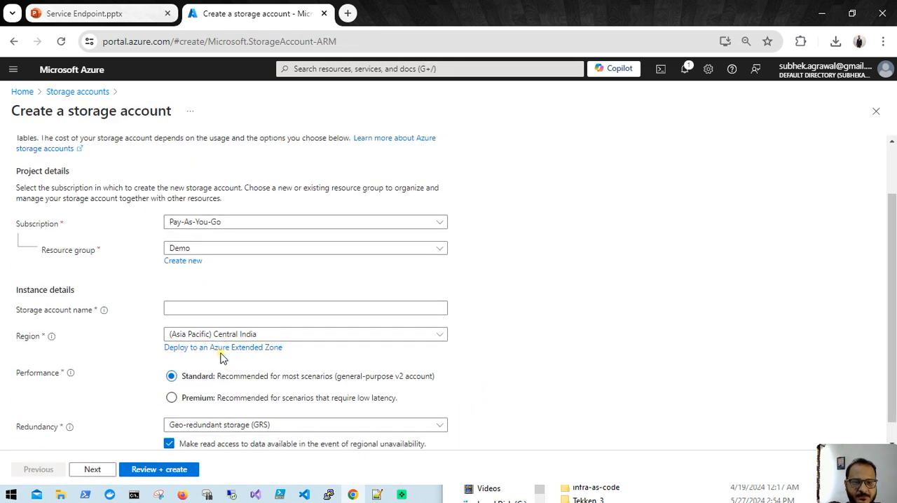
{"action": "left_click", "coordinate": [221, 305]}
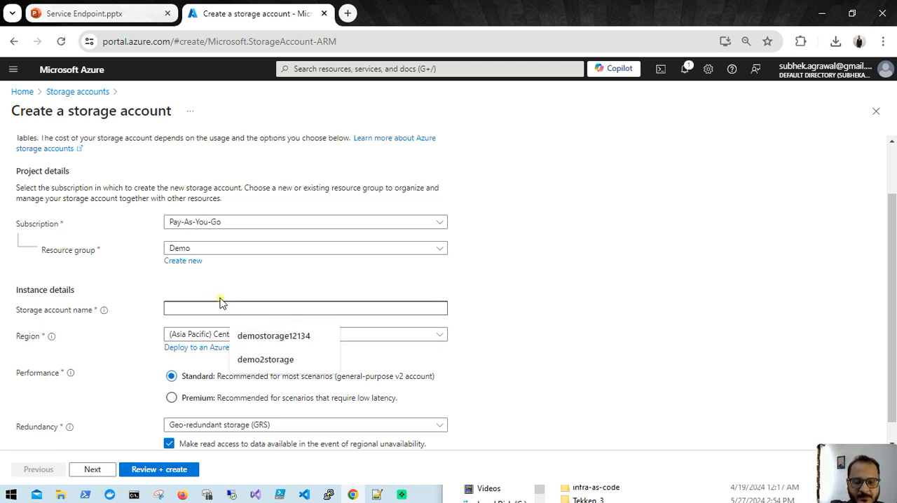
{"action": "type", "text": "demo1"}
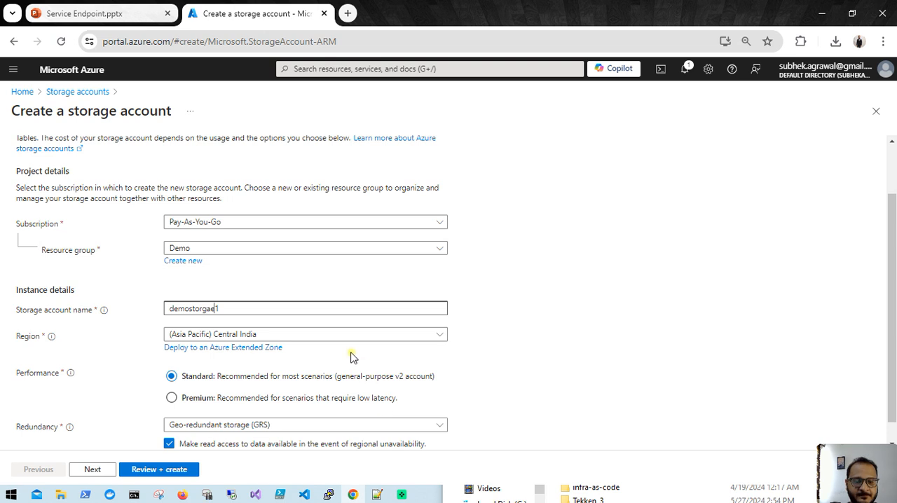
- Set the storage account's redundancy to Locally-redundant storage (LRS)
{"action": "scroll", "coordinate": [345, 358], "scroll_direction": "down", "scroll_amount": 1}
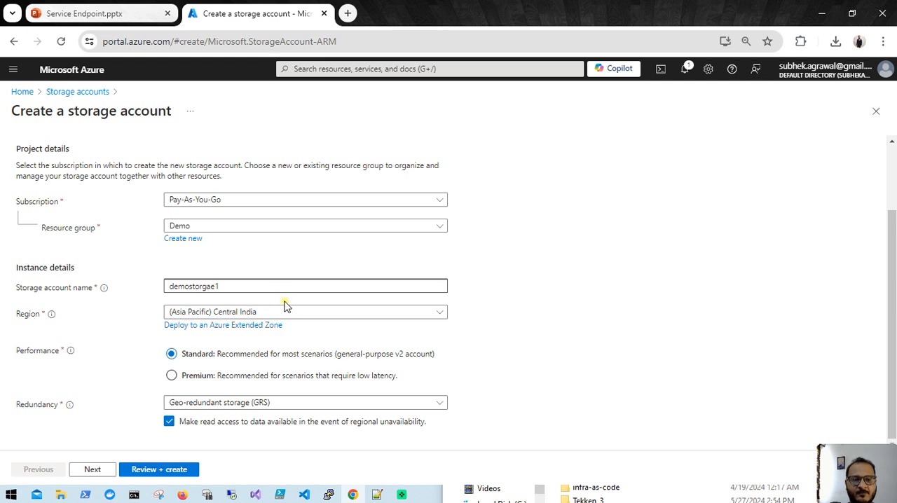
{"action": "left_click", "coordinate": [367, 402]}
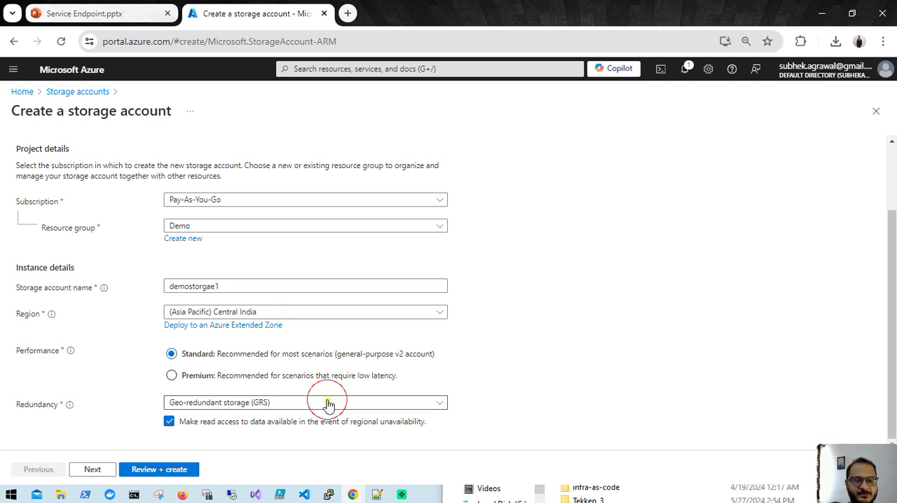
{"action": "left_click", "coordinate": [309, 245]}
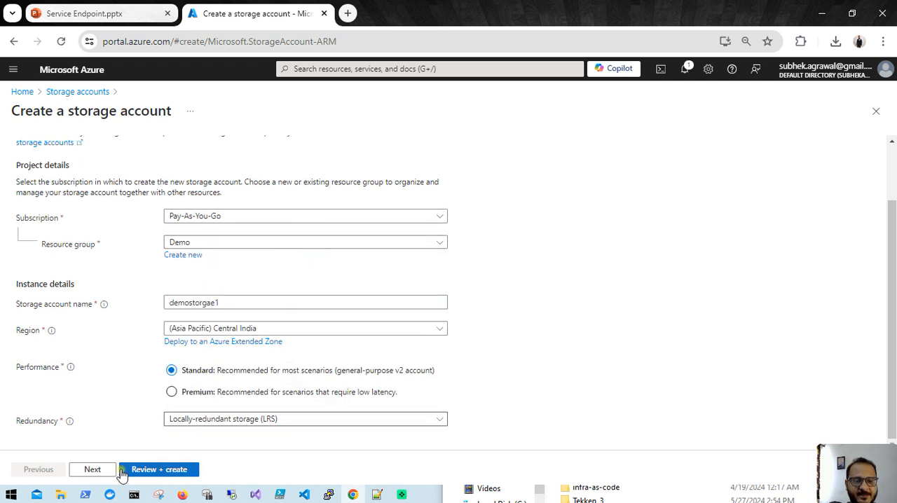
- In the networking settings, enable public access from selected virtual networks and IP addresses, choosing demovnet as the virtual network
{"action": "left_click", "coordinate": [98, 472]}
{"action": "left_click", "coordinate": [95, 471]}
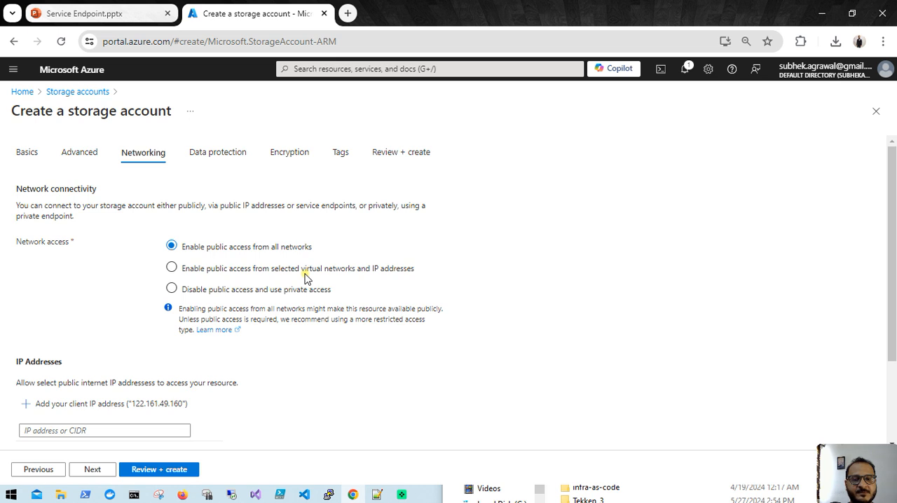
{"action": "left_click", "coordinate": [278, 269]}
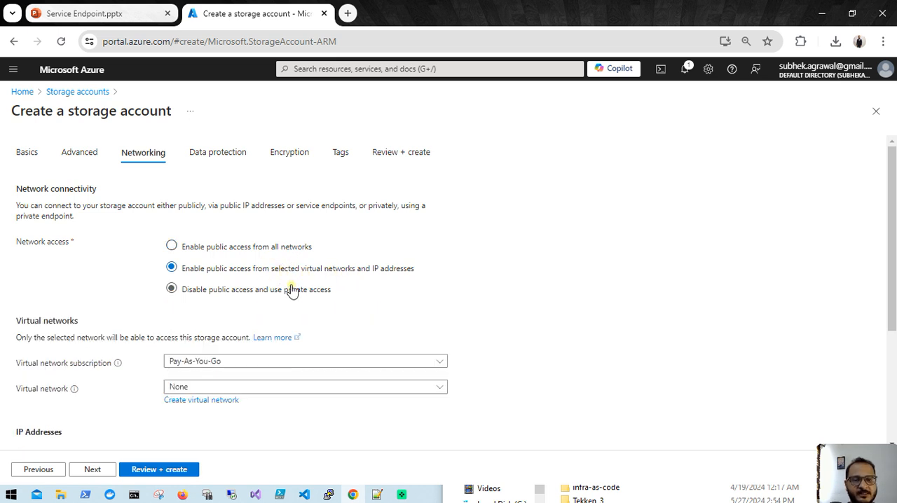
{"action": "scroll", "coordinate": [344, 379], "scroll_direction": "down", "scroll_amount": 2}
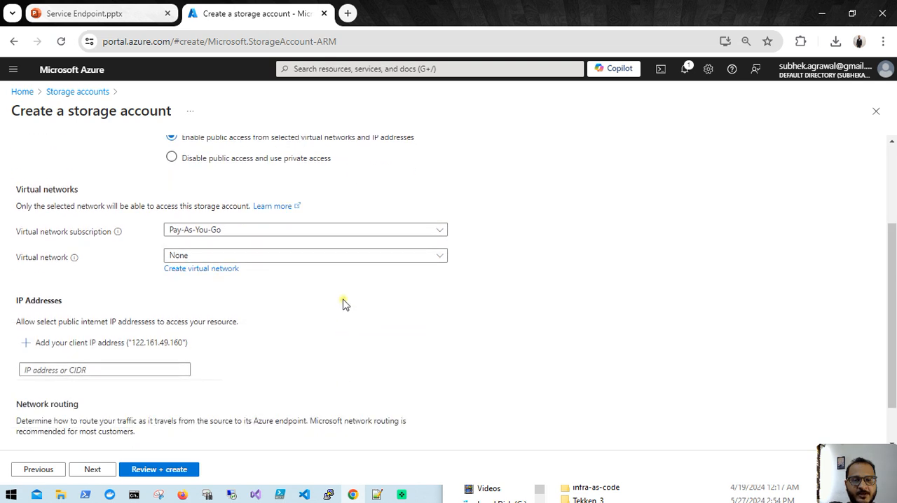
{"action": "left_click", "coordinate": [346, 258]}
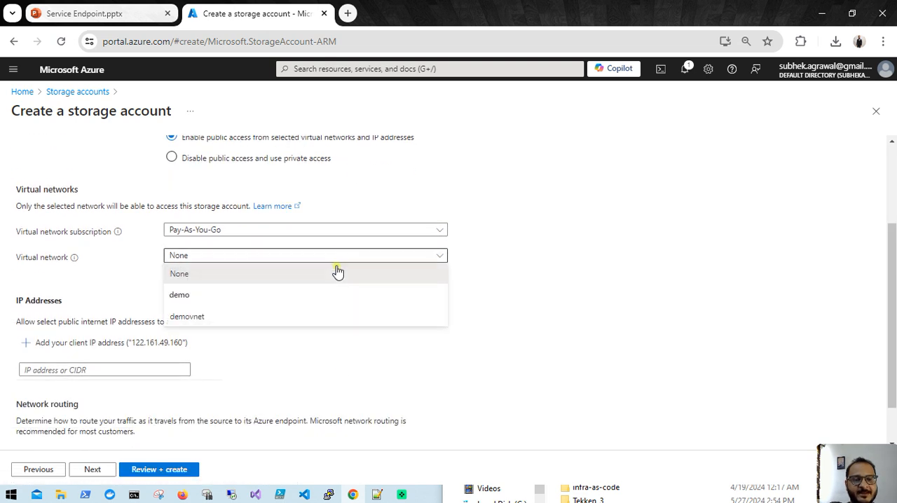
{"action": "left_click", "coordinate": [240, 317]}
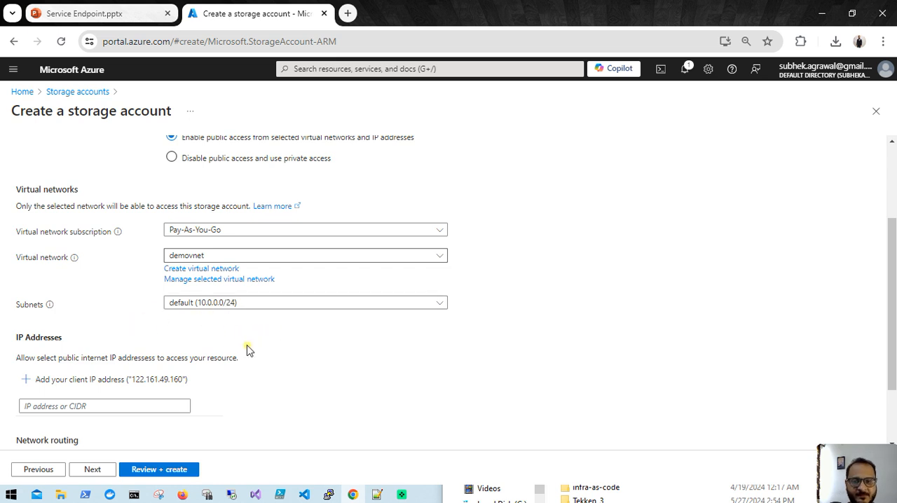
{"action": "scroll", "coordinate": [248, 350], "scroll_direction": "down", "scroll_amount": 2}
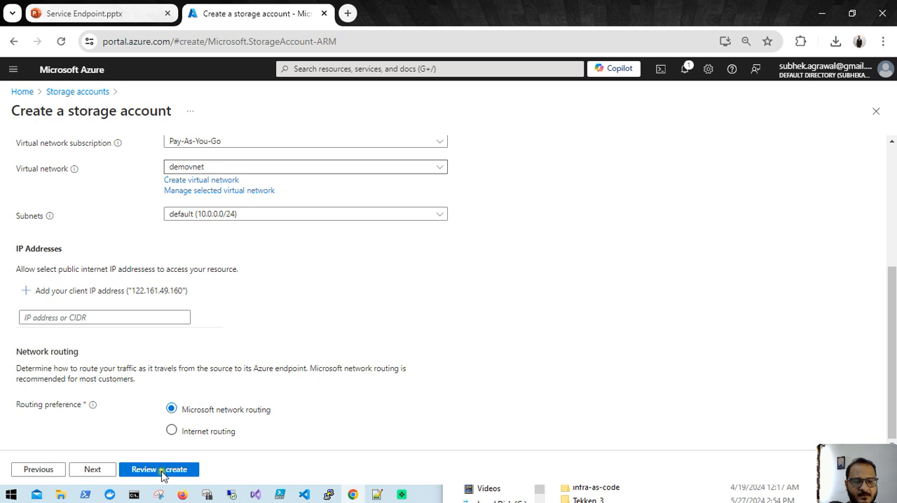
- Keep the remaining data protection and encryption defaults, then review and create the storage account
{"action": "left_click", "coordinate": [100, 474]}
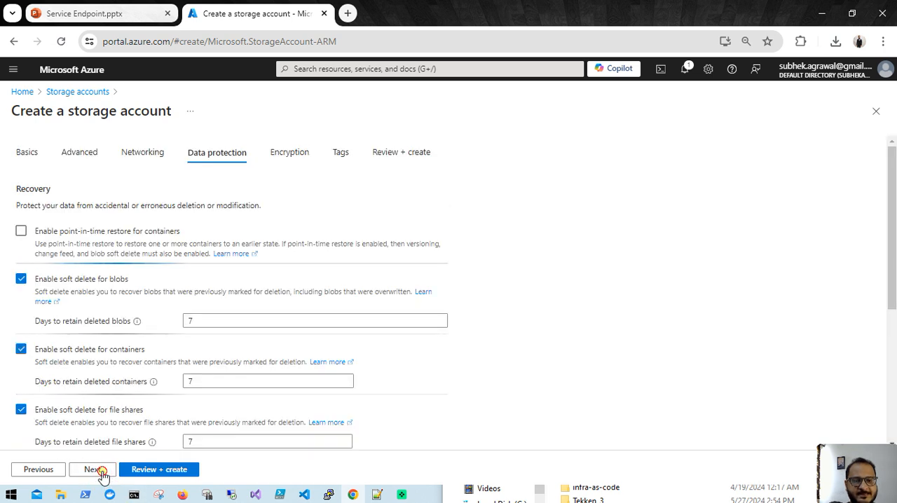
{"action": "left_click", "coordinate": [104, 476]}
{"action": "left_click", "coordinate": [170, 471]}
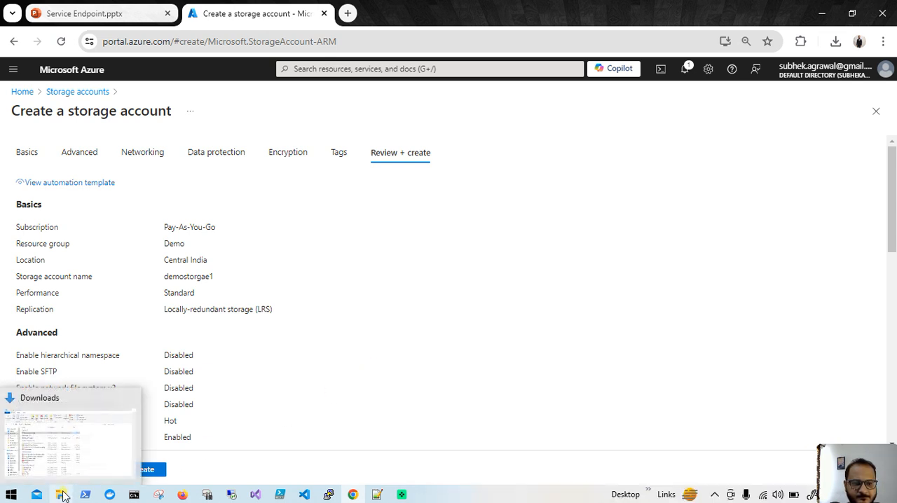
{"action": "left_click", "coordinate": [141, 471]}
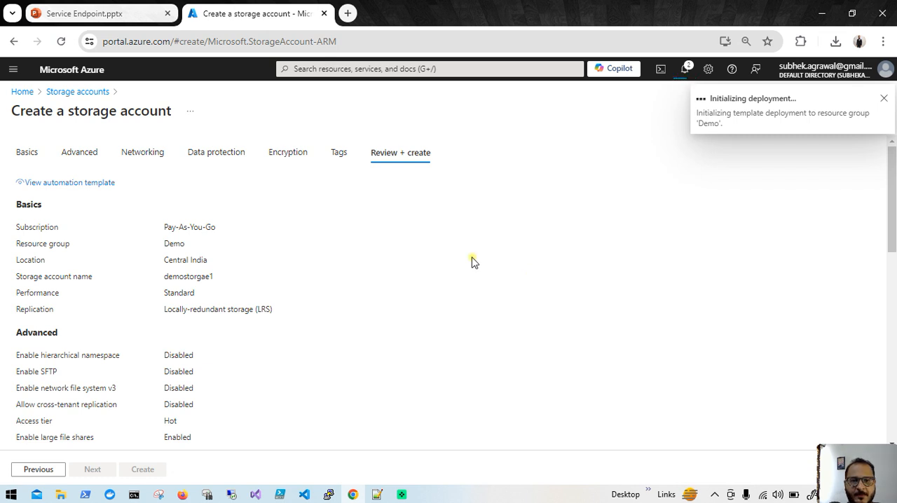
- Start the virtual machine vm1 and check its startup and the storage deployment in the notifications
{"action": "left_click", "coordinate": [23, 94]}
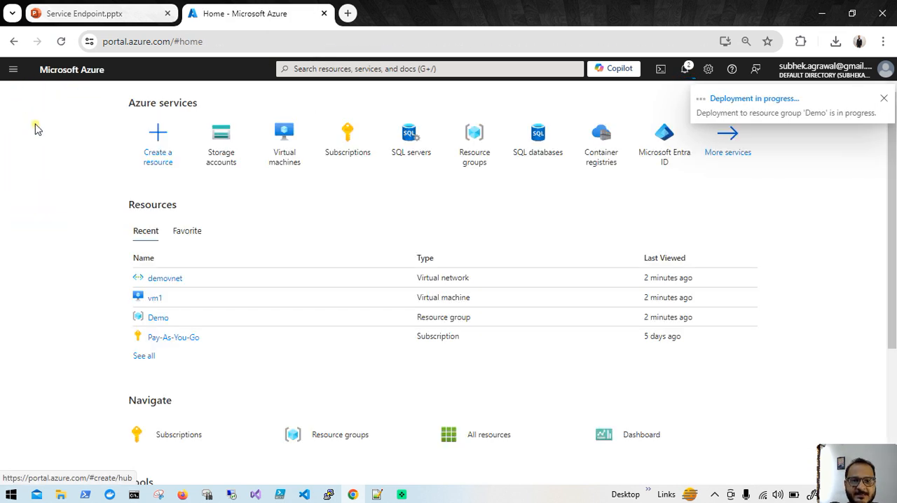
{"action": "left_click", "coordinate": [286, 148]}
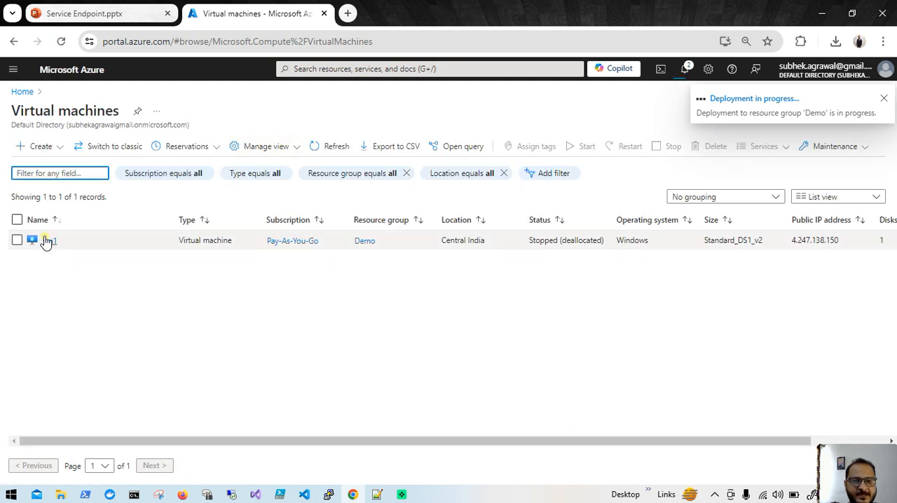
{"action": "left_click", "coordinate": [48, 240]}
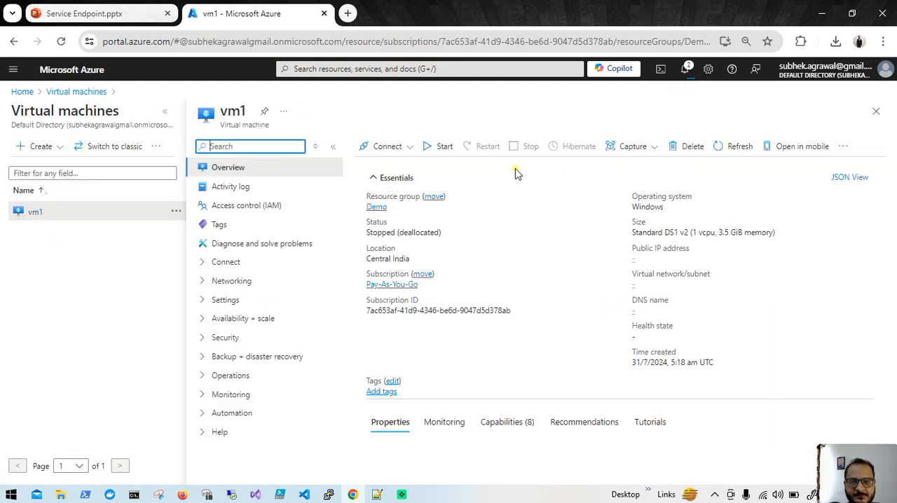
{"action": "left_click", "coordinate": [443, 150]}
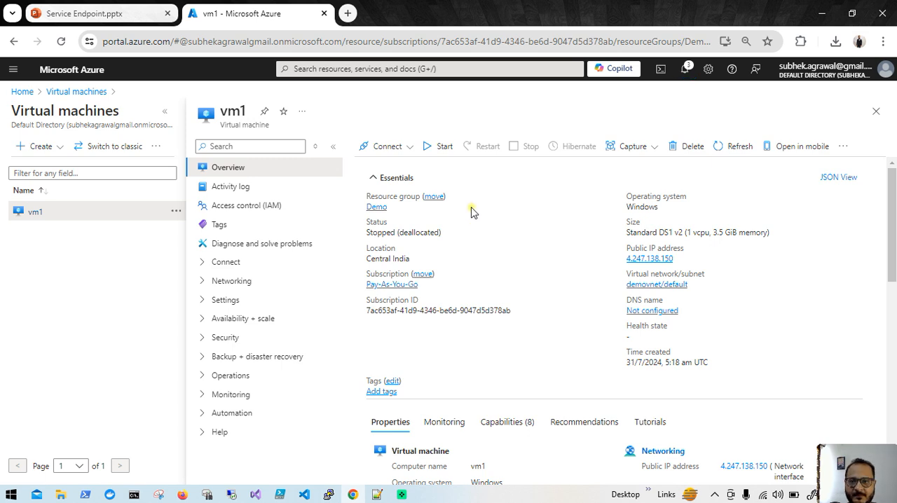
{"action": "left_click", "coordinate": [685, 70]}
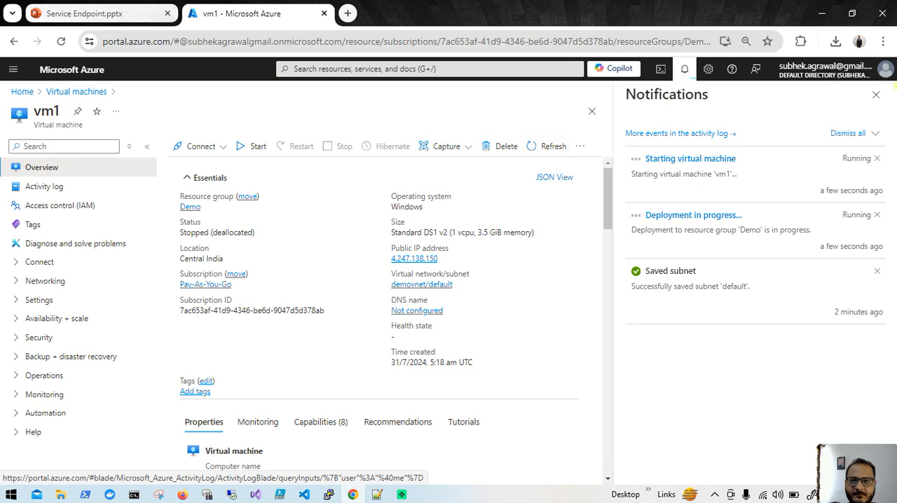
{"action": "left_click", "coordinate": [875, 94]}
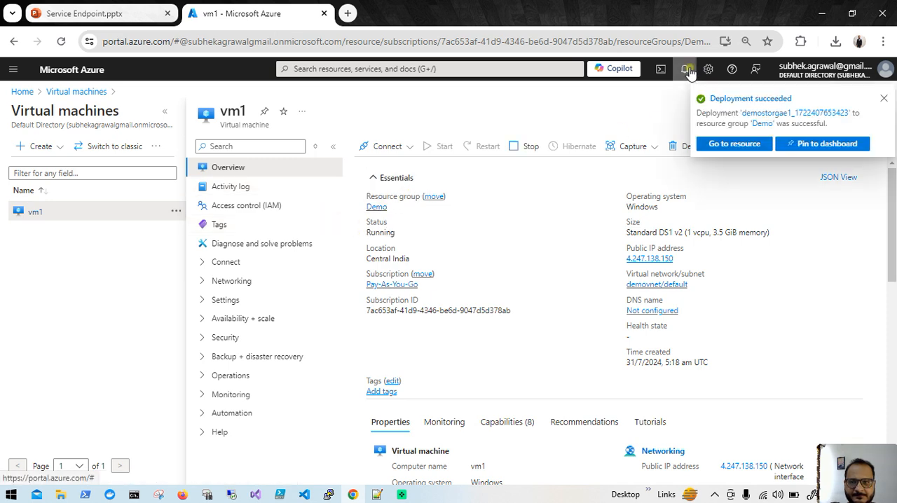
- Go to the newly deployed storage account demostorgae1 from its deployment notification and look over its overview page
{"action": "left_click", "coordinate": [687, 70]}
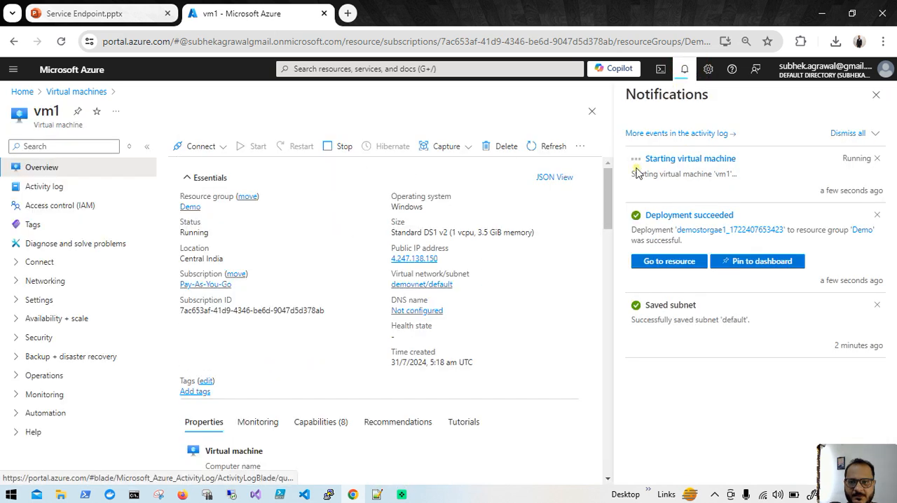
{"action": "left_click", "coordinate": [662, 262]}
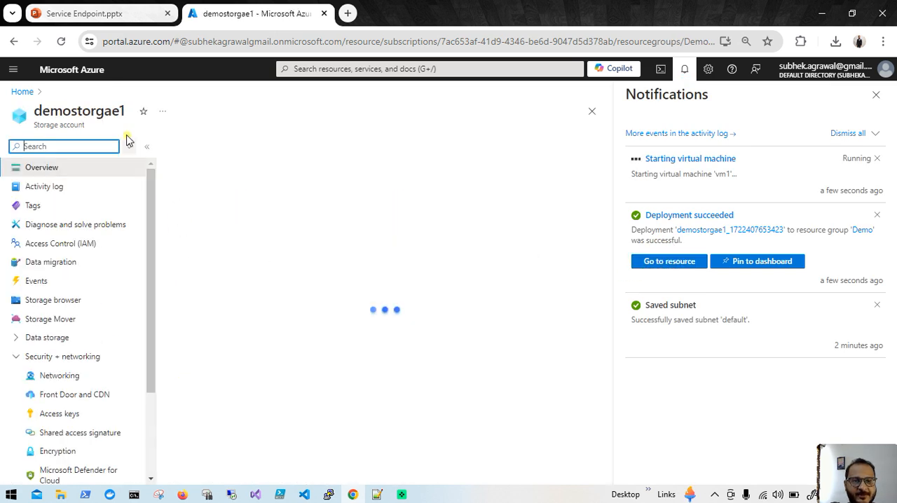
{"action": "left_click", "coordinate": [876, 95]}
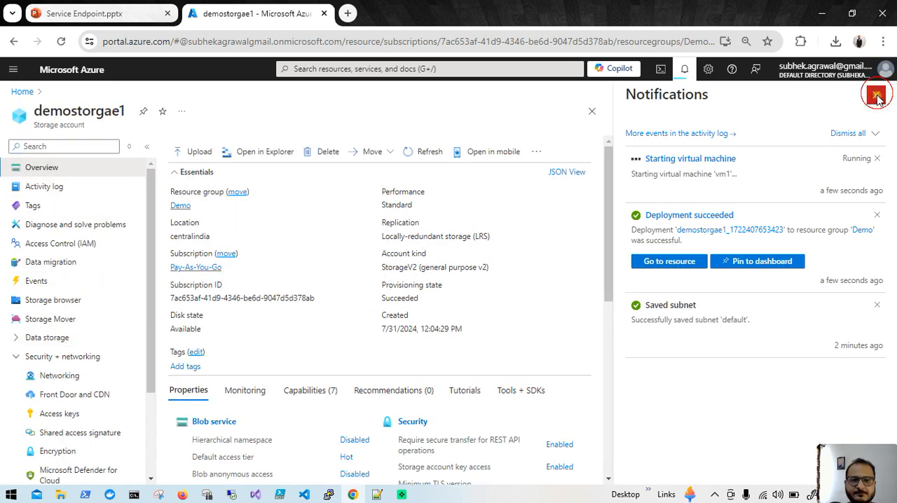
{"action": "scroll", "coordinate": [21, 385], "scroll_direction": "down", "scroll_amount": 2}
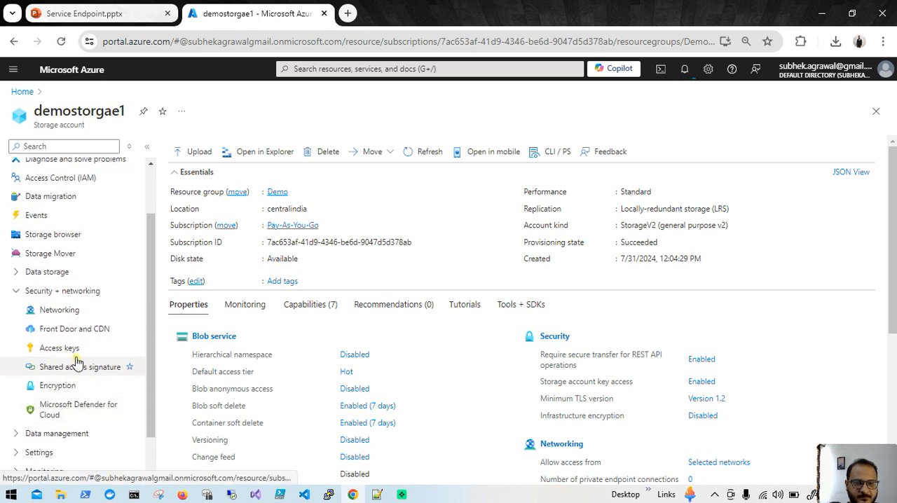
- Start creating a second storage account in the Demo resource group and name it demostorgae2
{"action": "left_click", "coordinate": [20, 91]}
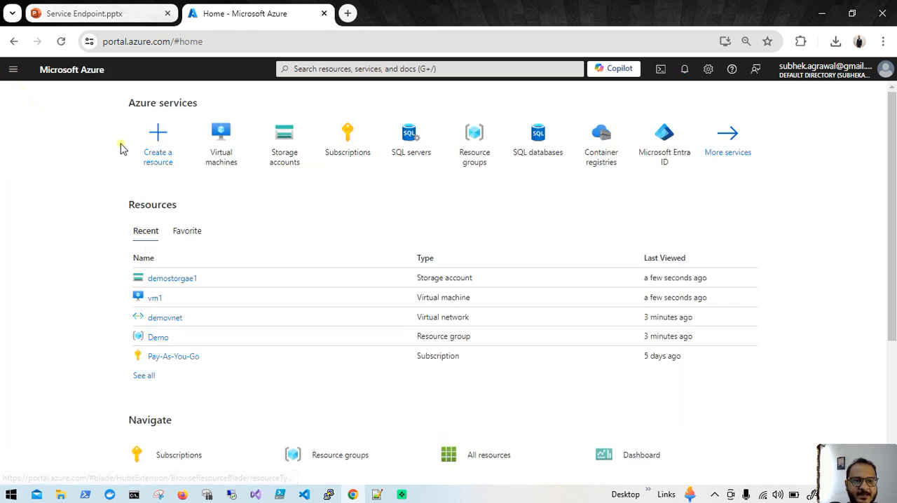
{"action": "left_click", "coordinate": [161, 154]}
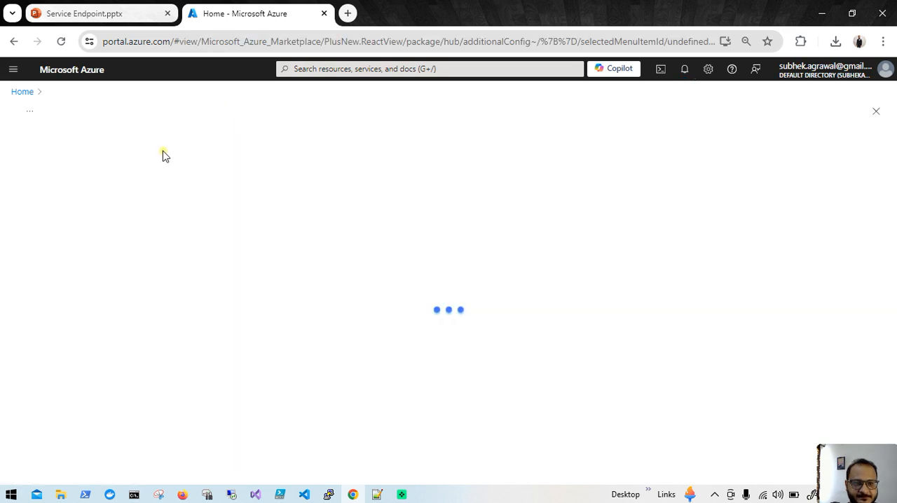
{"action": "left_click", "coordinate": [20, 91]}
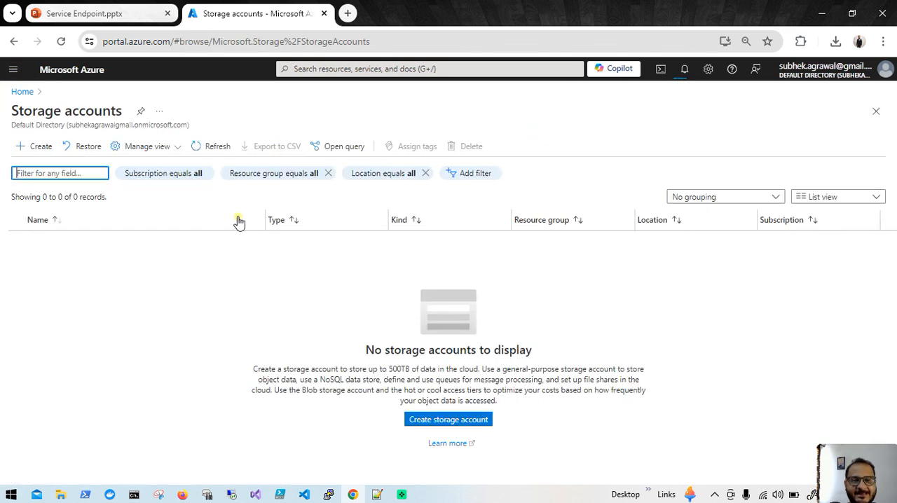
{"action": "left_click", "coordinate": [31, 152]}
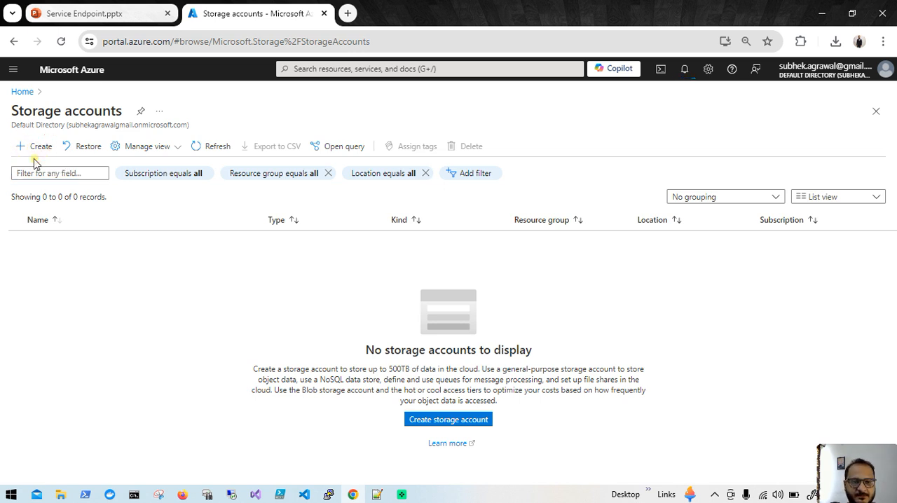
{"action": "left_click", "coordinate": [33, 147]}
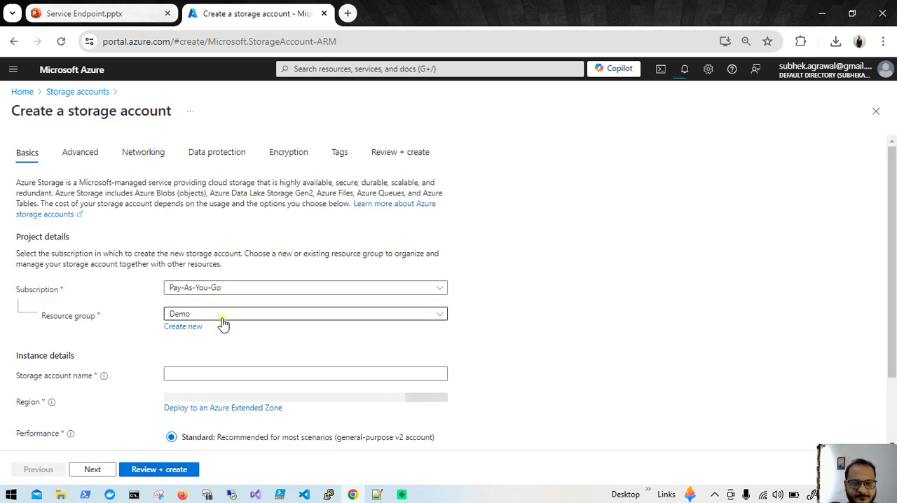
{"action": "left_click", "coordinate": [222, 379]}
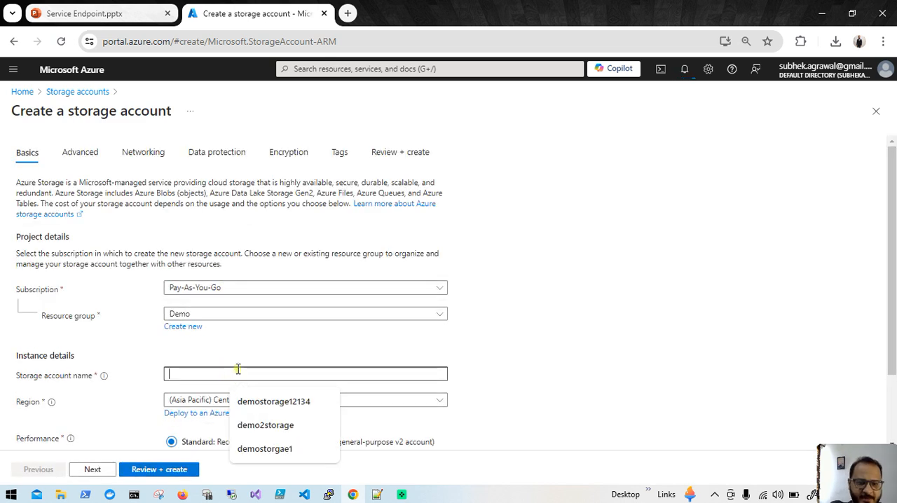
{"action": "left_click", "coordinate": [257, 452]}
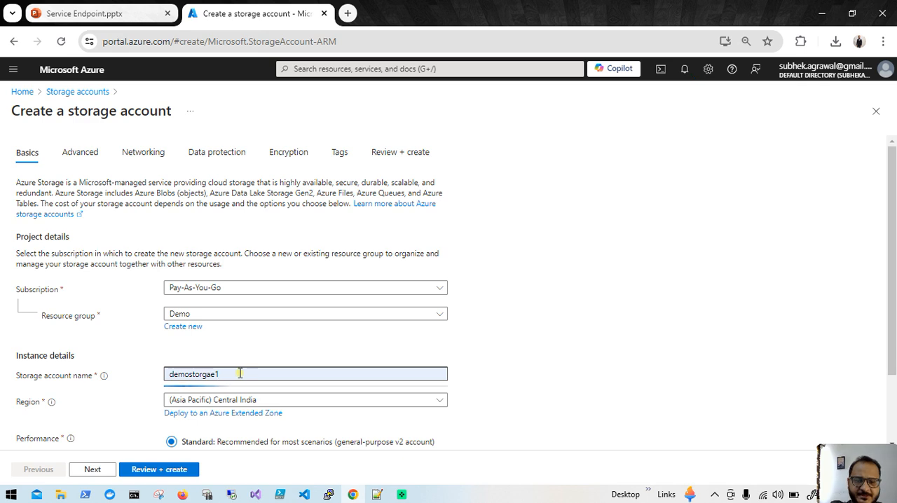
{"action": "key", "text": "BackSpace"}
{"action": "type", "text": "2"}
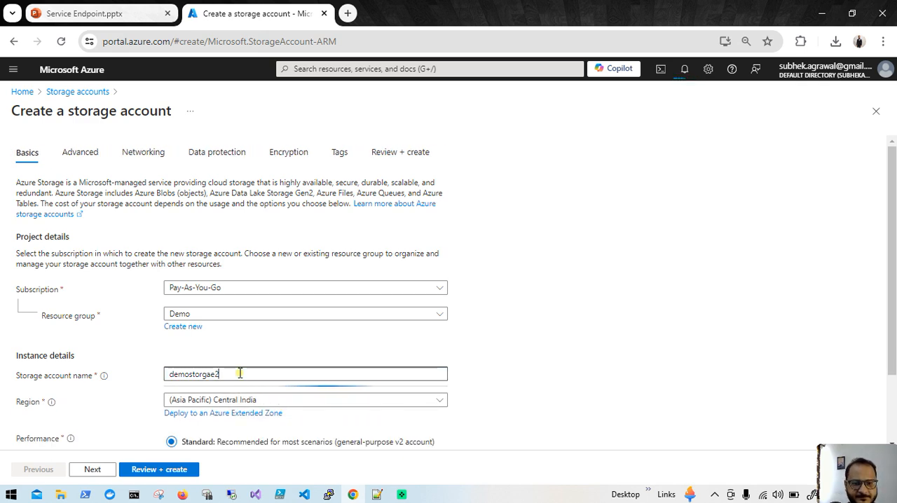
- Set the redundancy of demostorgae2 to Locally-redundant storage (LRS)
{"action": "scroll", "coordinate": [301, 347], "scroll_direction": "down", "scroll_amount": 1}
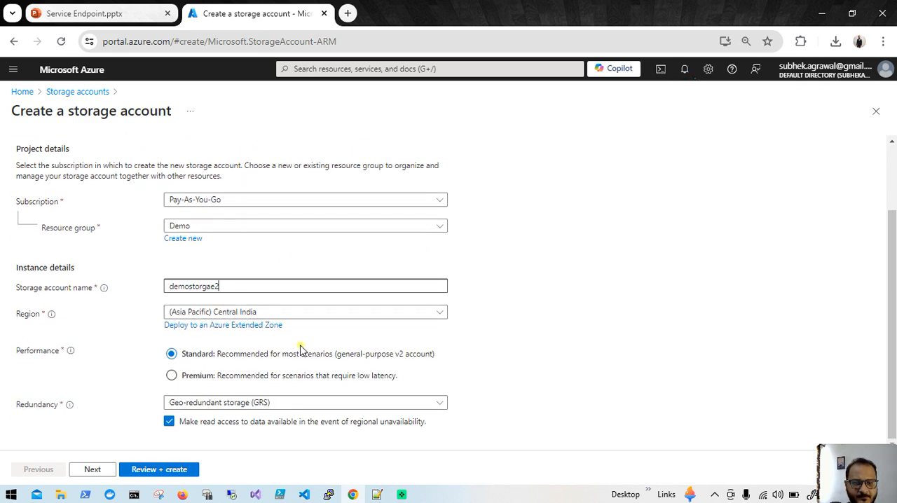
{"action": "left_click", "coordinate": [285, 403]}
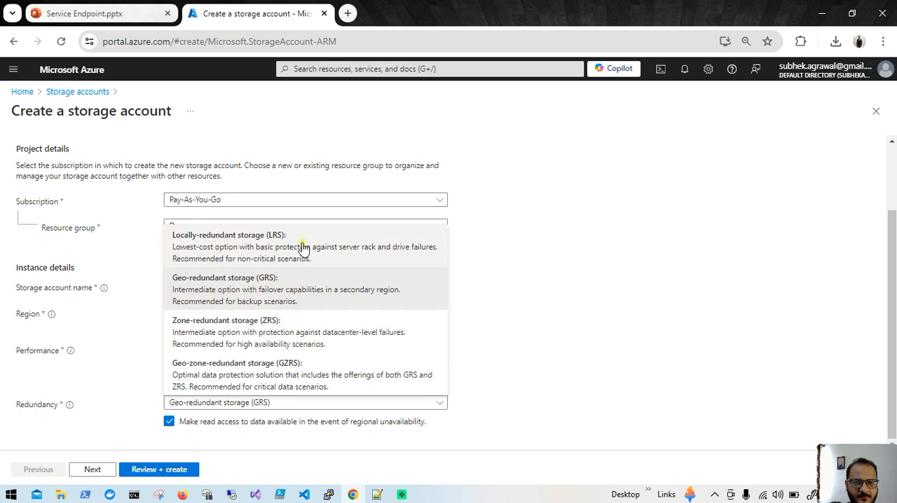
{"action": "left_click", "coordinate": [293, 240]}
- Keep the advanced defaults and allow public access only from selected virtual networks and IP addresses, choosing demovnet as the virtual network
{"action": "left_click", "coordinate": [92, 469]}
{"action": "left_click", "coordinate": [92, 470]}
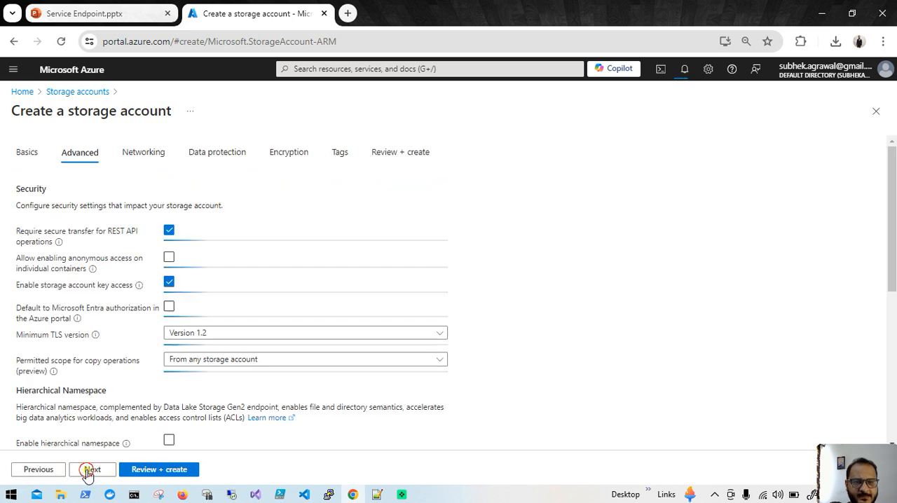
{"action": "left_click", "coordinate": [247, 273]}
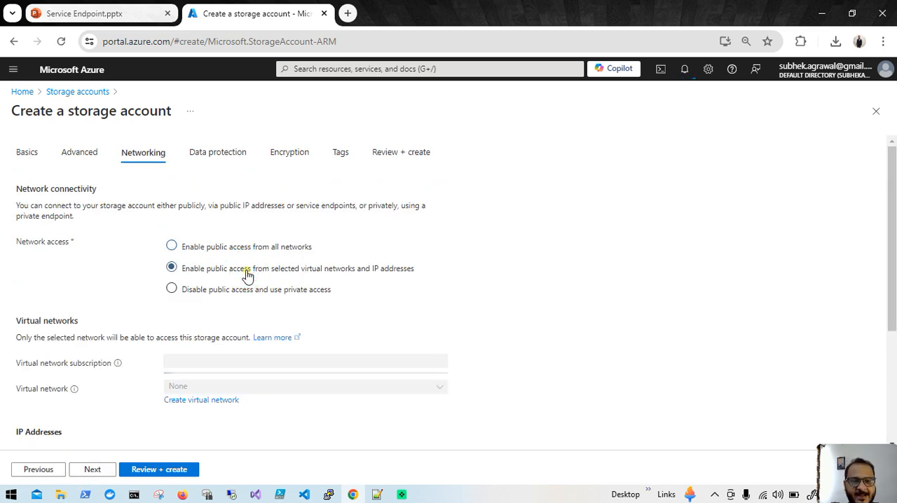
{"action": "scroll", "coordinate": [314, 340], "scroll_direction": "down", "scroll_amount": 1}
{"action": "left_click", "coordinate": [312, 324]}
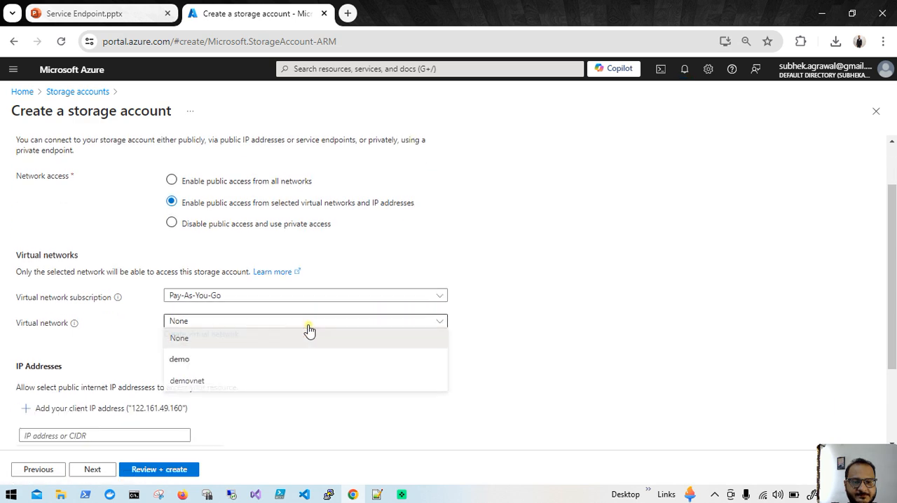
{"action": "left_click", "coordinate": [293, 384]}
{"action": "scroll", "coordinate": [198, 431], "scroll_direction": "down", "scroll_amount": 2}
- Keep the default data protection settings for demostorgae2, then review and create the storage account
{"action": "left_click", "coordinate": [92, 469]}
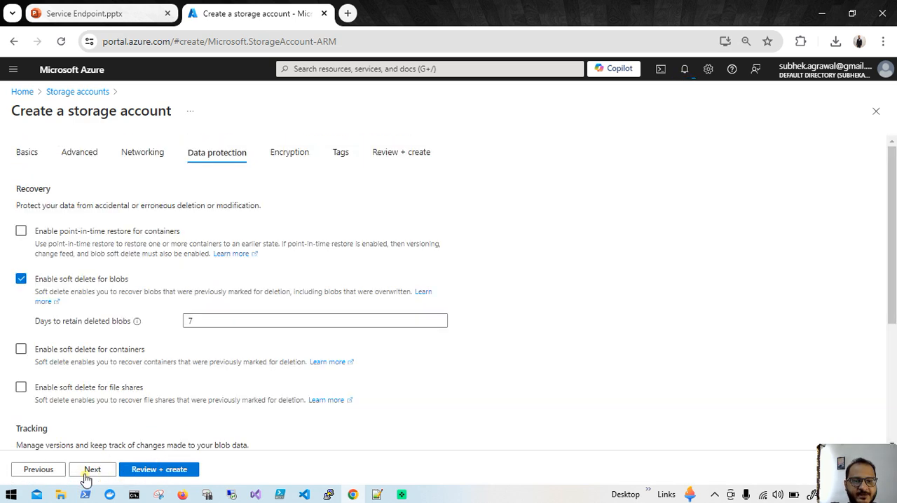
{"action": "left_click", "coordinate": [154, 469]}
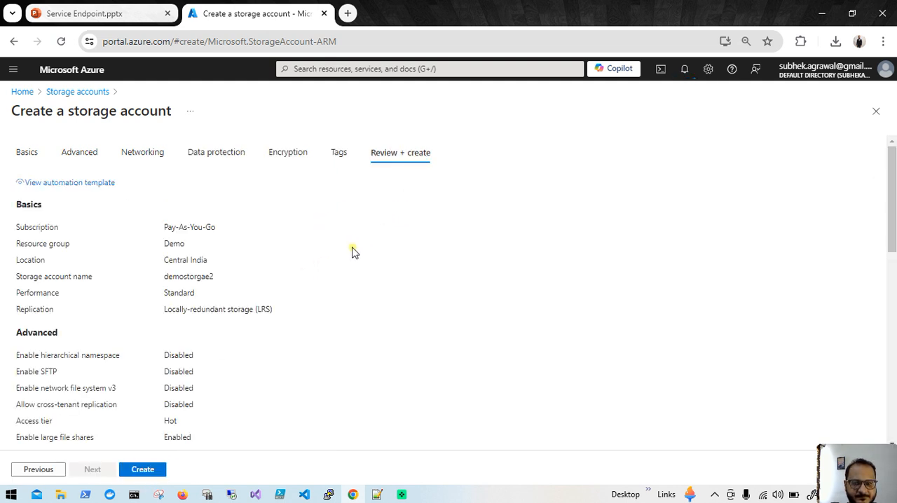
{"action": "left_click", "coordinate": [139, 471]}
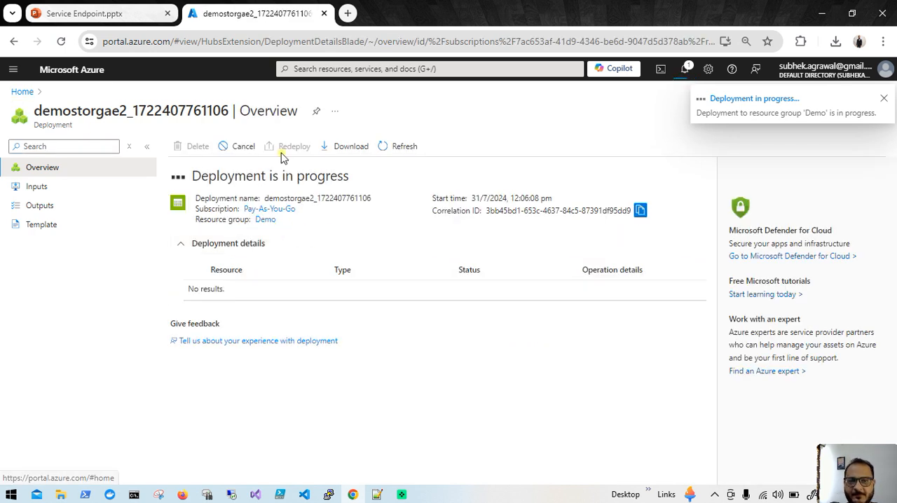
- Open the virtual machine vm1 and copy its public IP address
{"action": "left_click", "coordinate": [23, 91]}
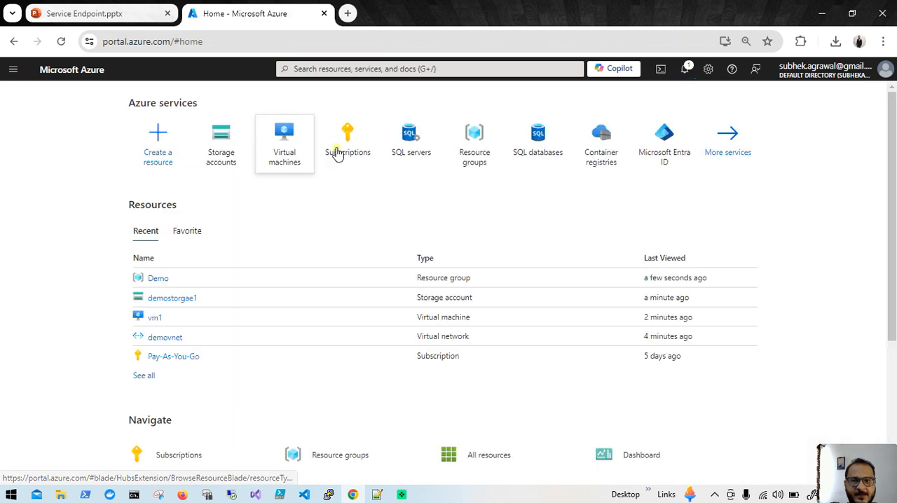
{"action": "left_click", "coordinate": [284, 149]}
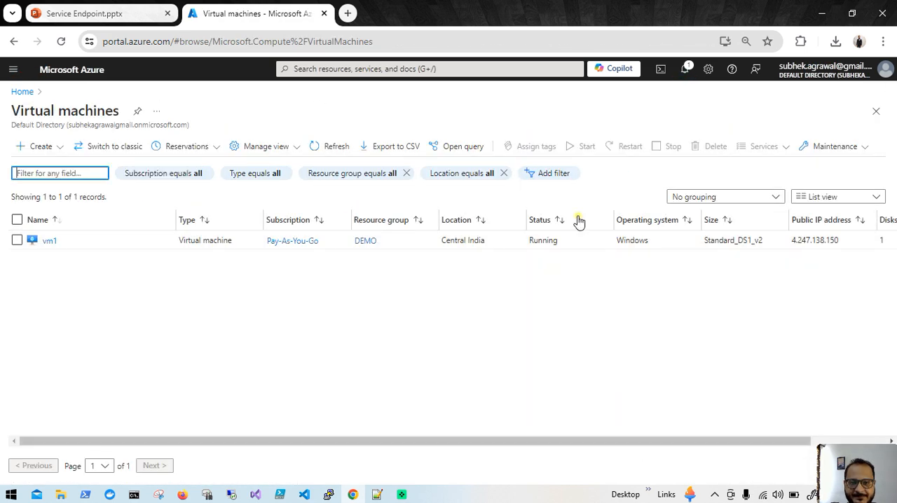
{"action": "left_click", "coordinate": [52, 240]}
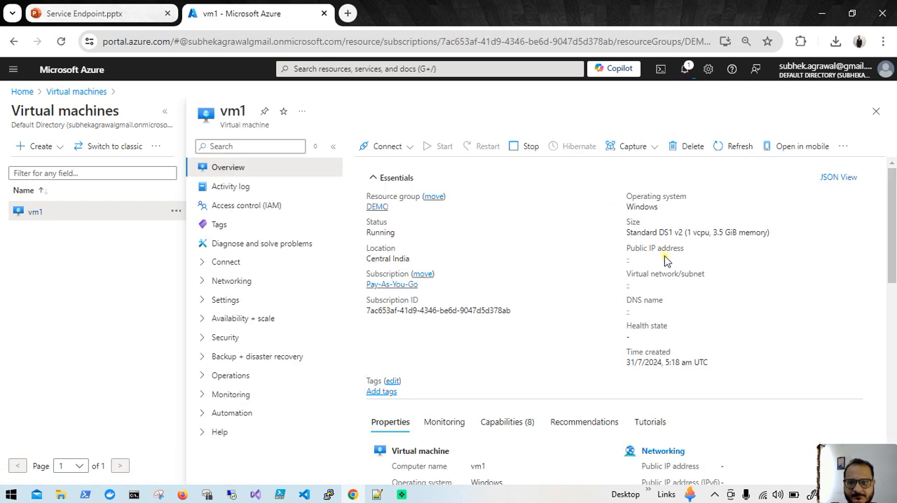
{"action": "left_click", "coordinate": [679, 260]}
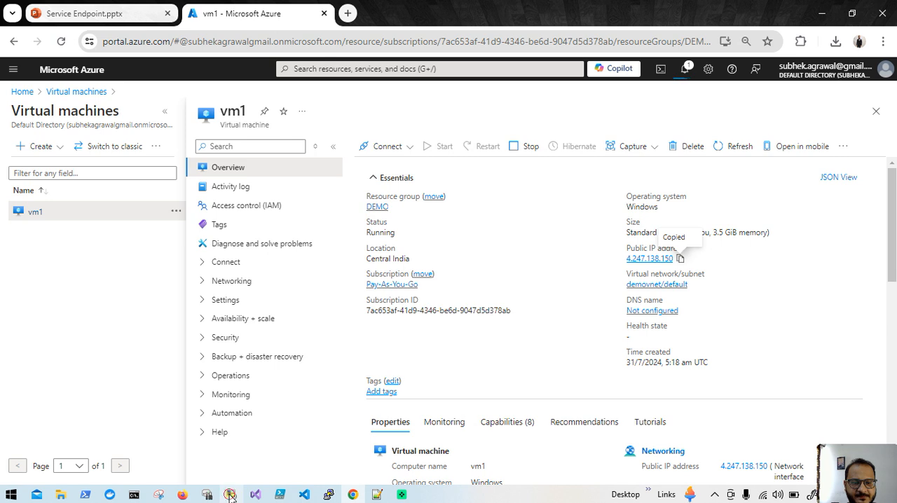
- Switch to Remote Desktop Connection and connect to vm1's public IP address, 4.247.138.150
{"action": "left_click", "coordinate": [231, 495]}
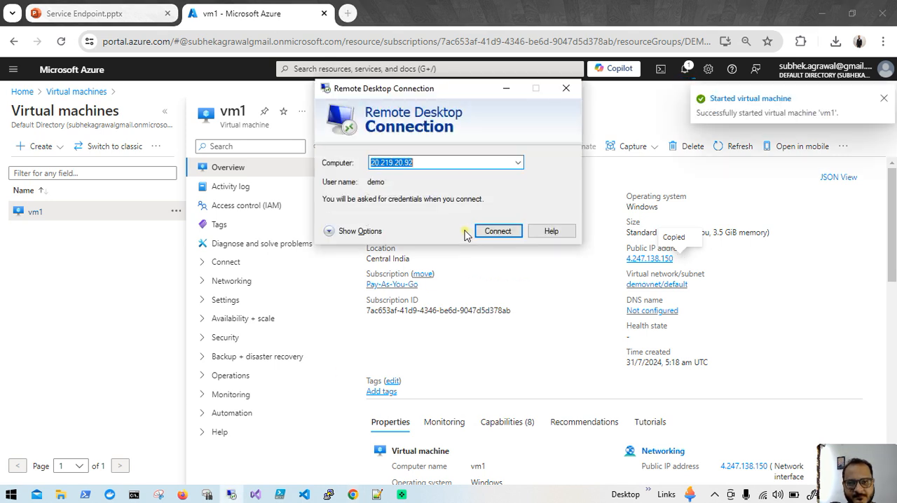
{"action": "key", "text": "ctrl+v"}
{"action": "left_click", "coordinate": [488, 231]}
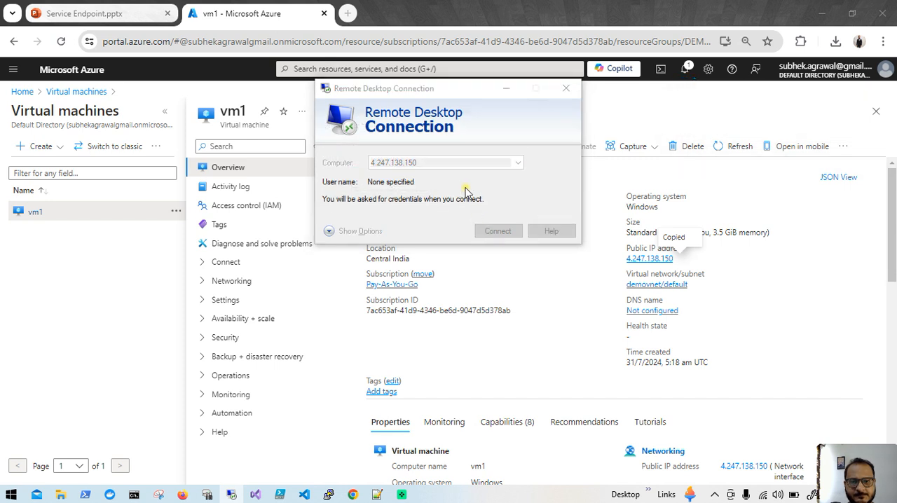
- Sign in to vm1 with the administrator's user name and account password, and accept the untrusted certificate to connect
{"action": "type", "text": "shubham"}
{"action": "key", "text": "Tab"}
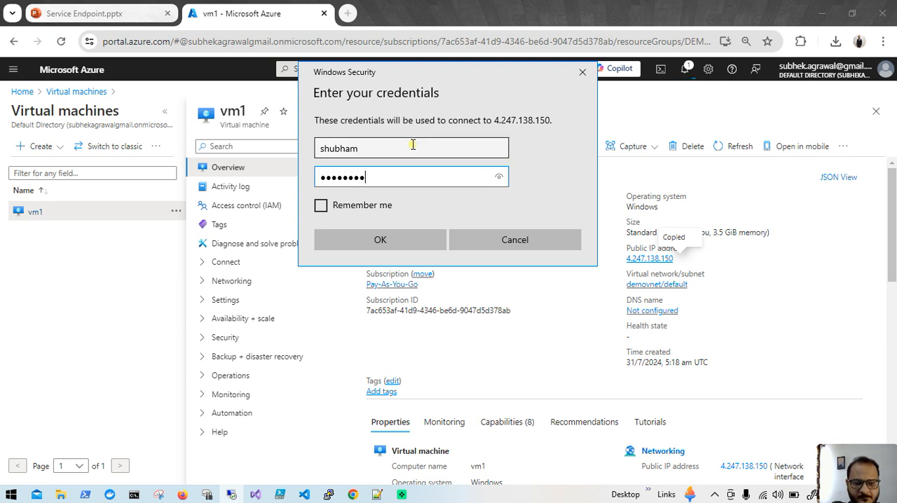
{"action": "left_click", "coordinate": [405, 242]}
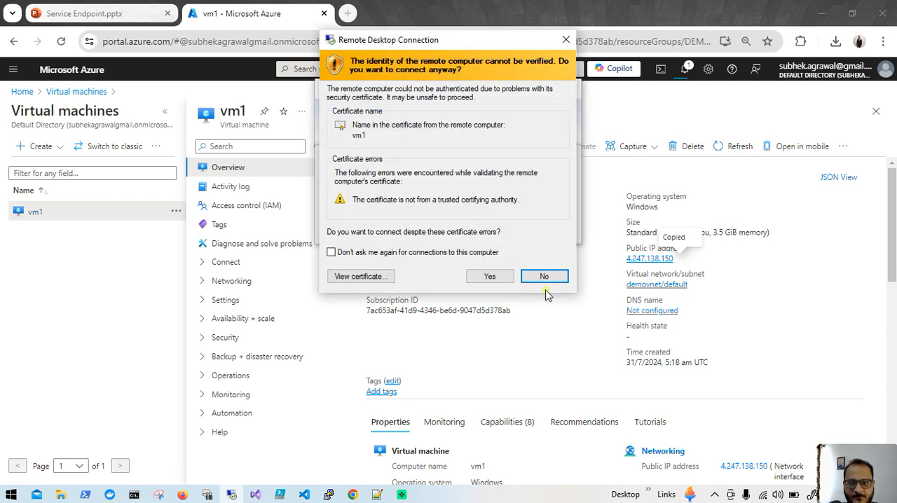
{"action": "left_click", "coordinate": [474, 276]}
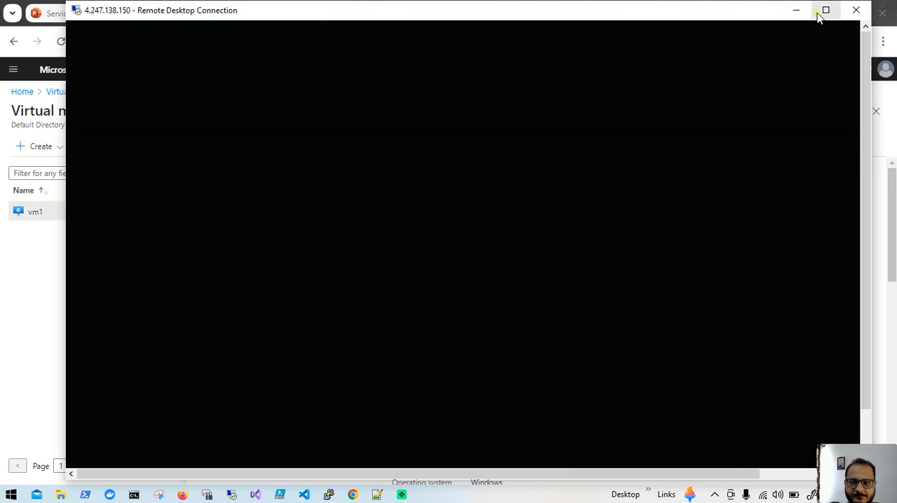
- Maximize the vm1 remote session, switch back to the Azure portal and open the storage account demostorgae1
{"action": "left_click", "coordinate": [823, 10]}
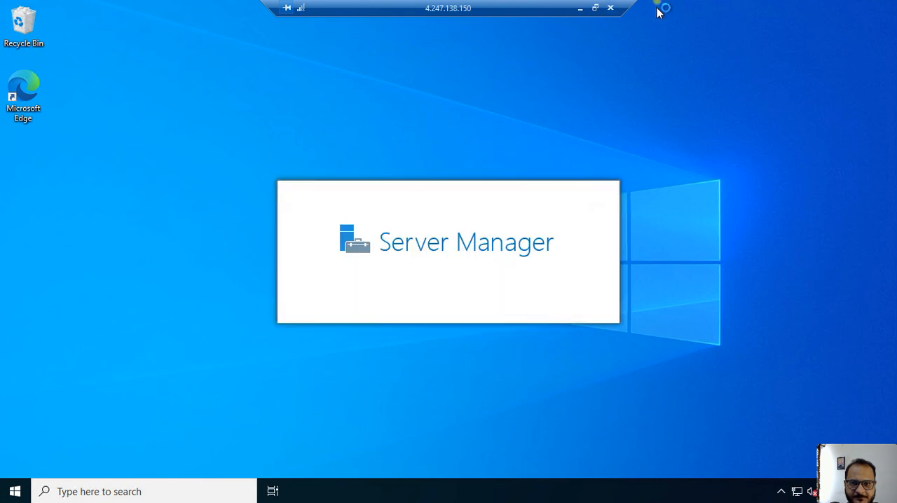
{"action": "left_click", "coordinate": [579, 12]}
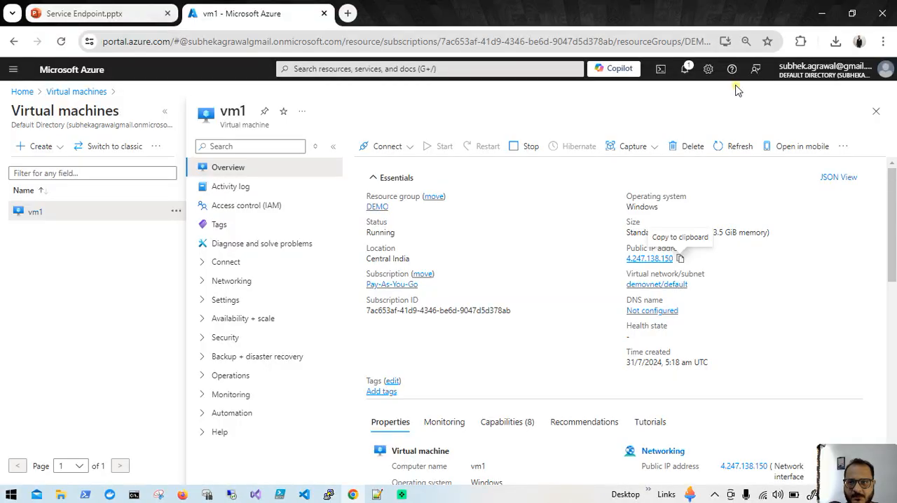
{"action": "left_click", "coordinate": [679, 69]}
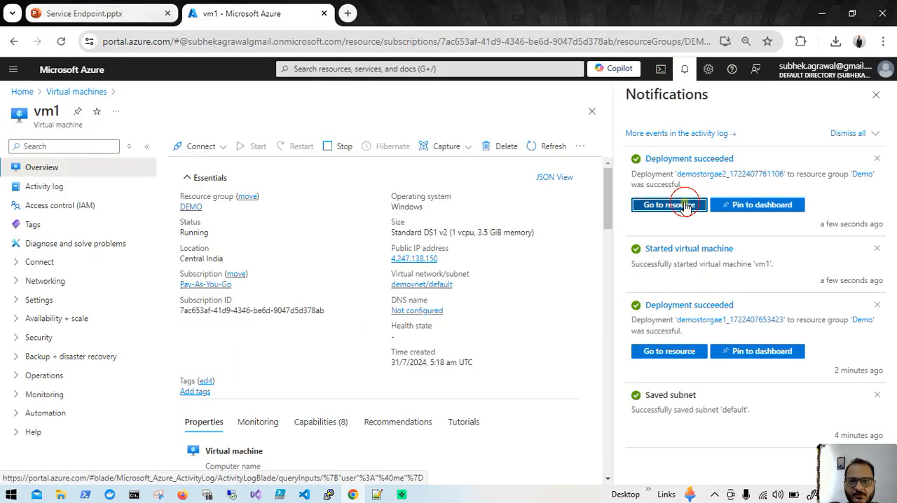
{"action": "left_click", "coordinate": [687, 203]}
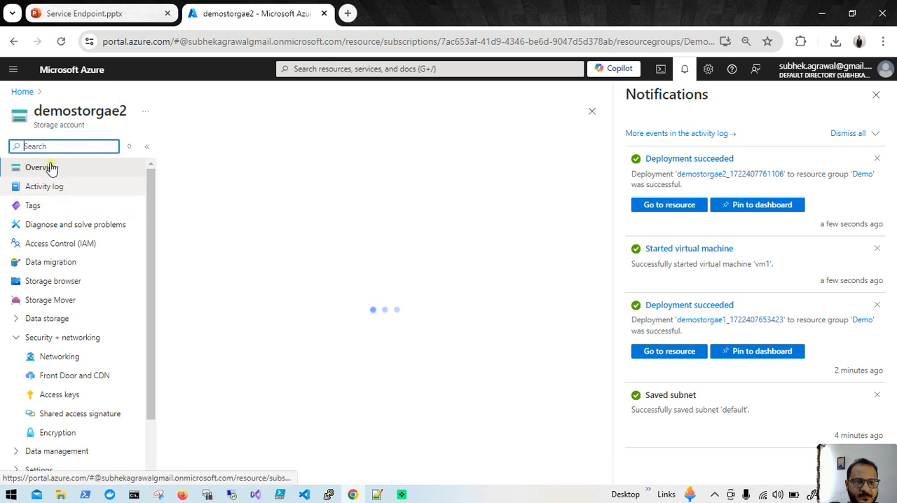
{"action": "left_click", "coordinate": [21, 92]}
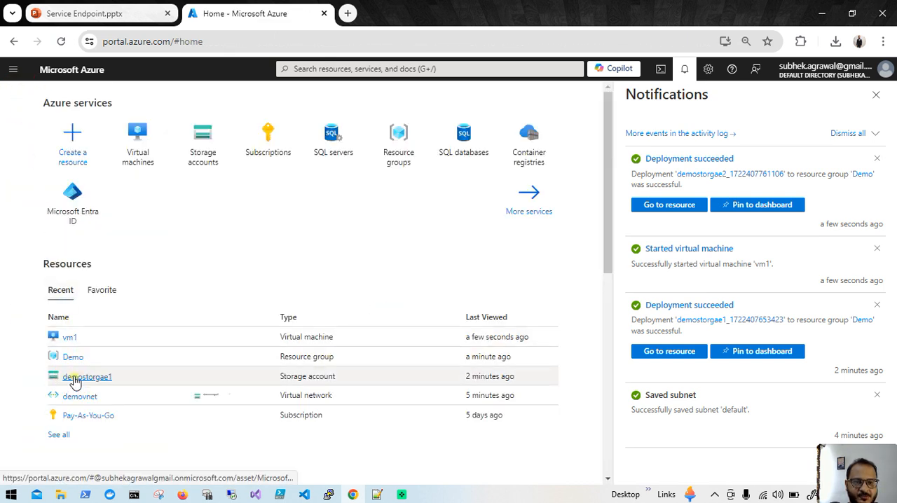
{"action": "left_click", "coordinate": [74, 378]}
{"action": "left_click", "coordinate": [875, 94]}
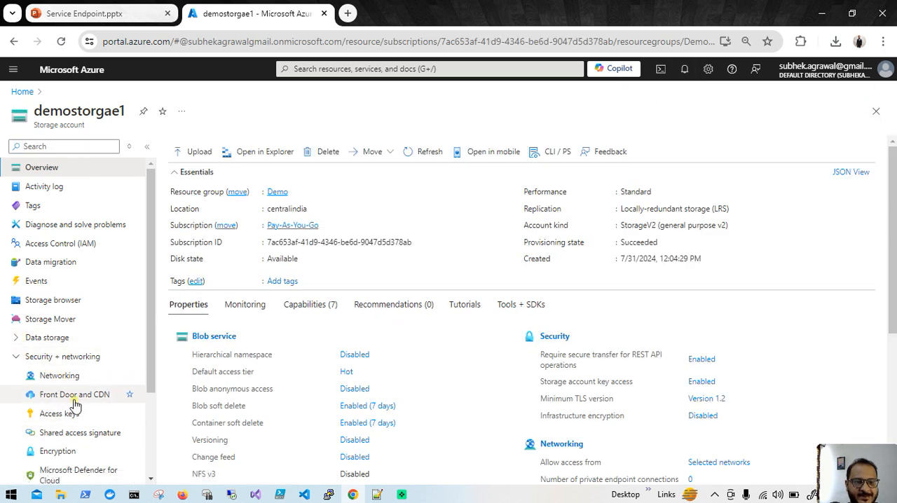
- Open the Containers list under Data storage for the storage account demostorgae1
{"action": "scroll", "coordinate": [82, 390], "scroll_direction": "down", "scroll_amount": 2}
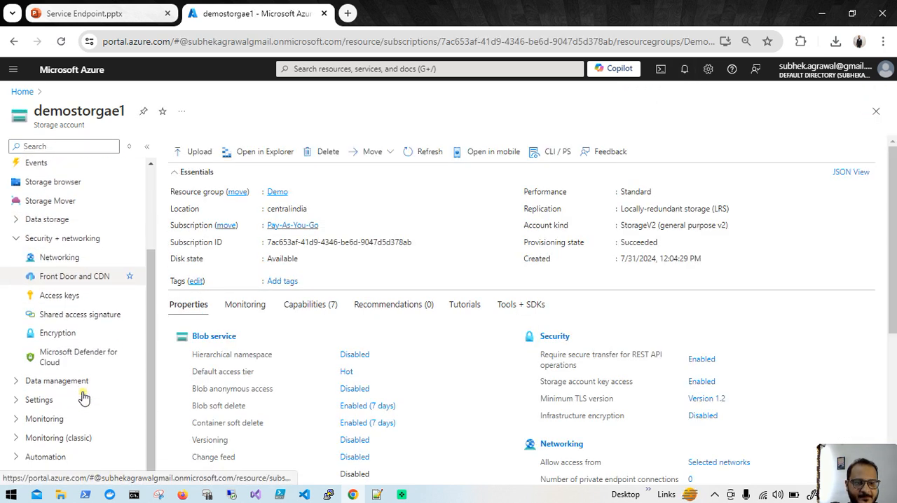
{"action": "left_click", "coordinate": [11, 382]}
{"action": "scroll", "coordinate": [96, 410], "scroll_direction": "down", "scroll_amount": 2}
{"action": "scroll", "coordinate": [98, 411], "scroll_direction": "up", "scroll_amount": 4}
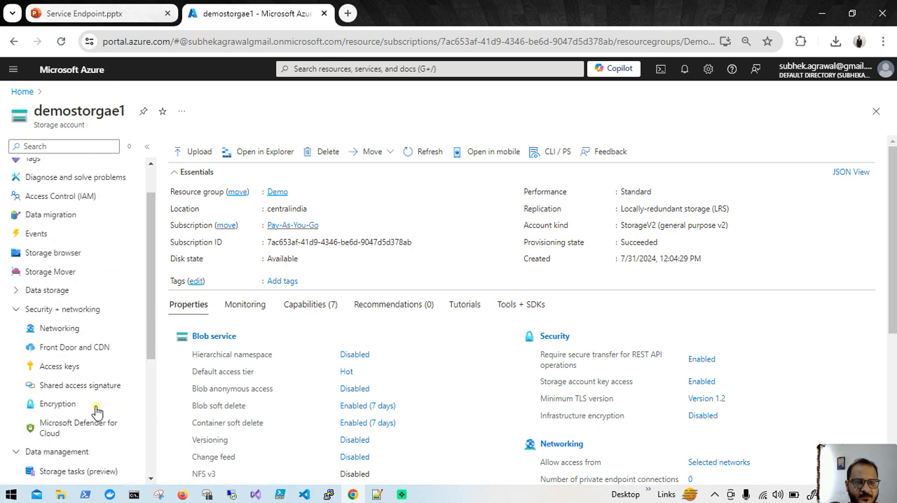
{"action": "left_click", "coordinate": [12, 350]}
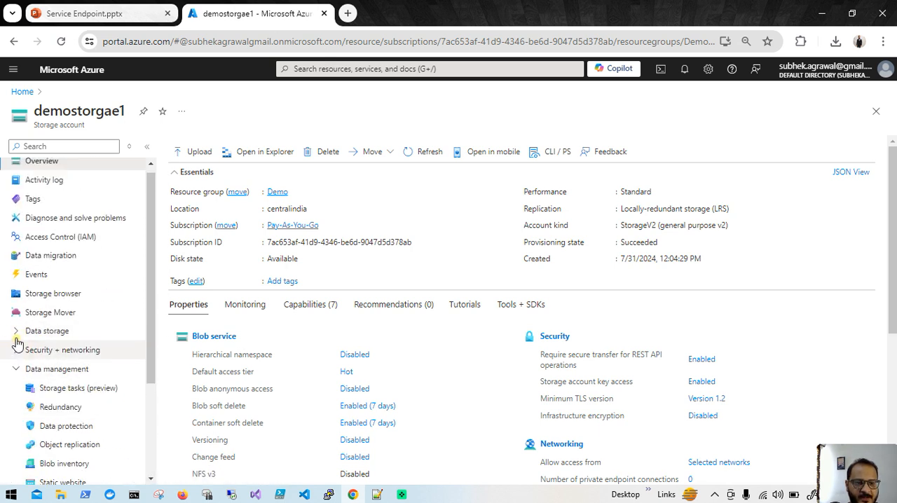
{"action": "left_click", "coordinate": [16, 335]}
{"action": "left_click", "coordinate": [42, 350]}
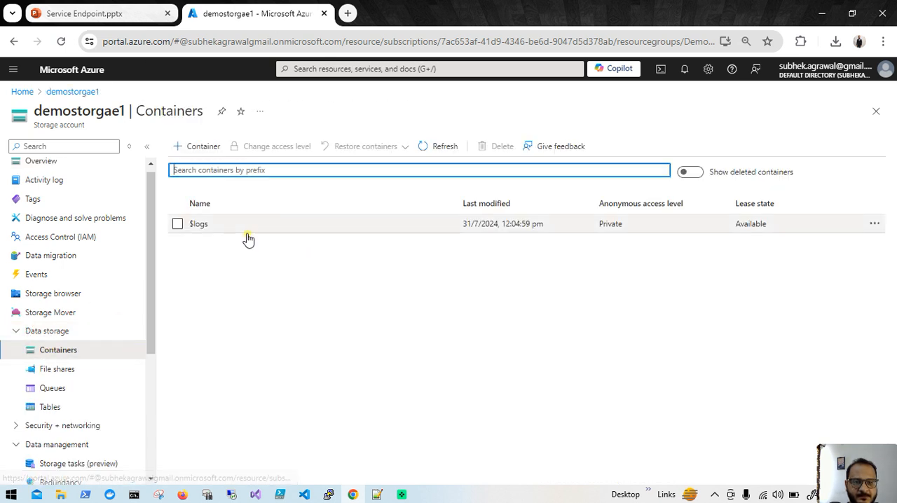
- Create a container named demo1 in demostorgae1, keeping the default private access level
{"action": "left_click", "coordinate": [215, 147]}
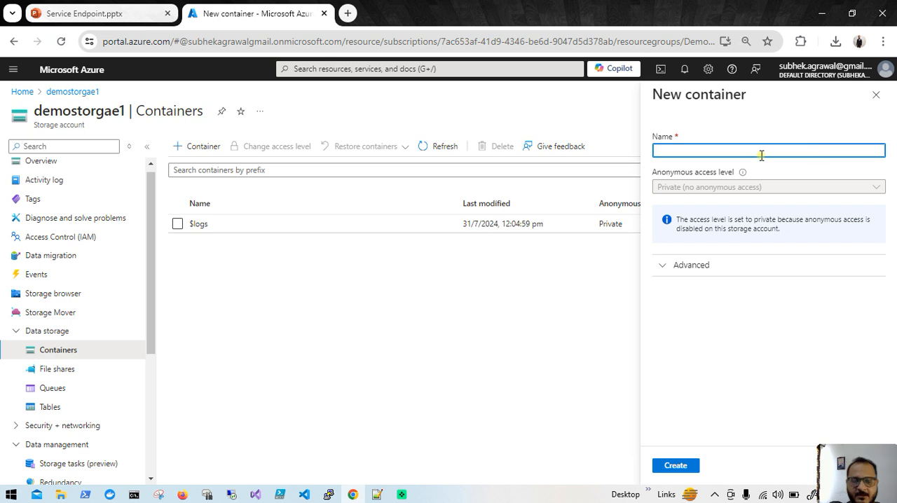
{"action": "type", "text": "demo1"}
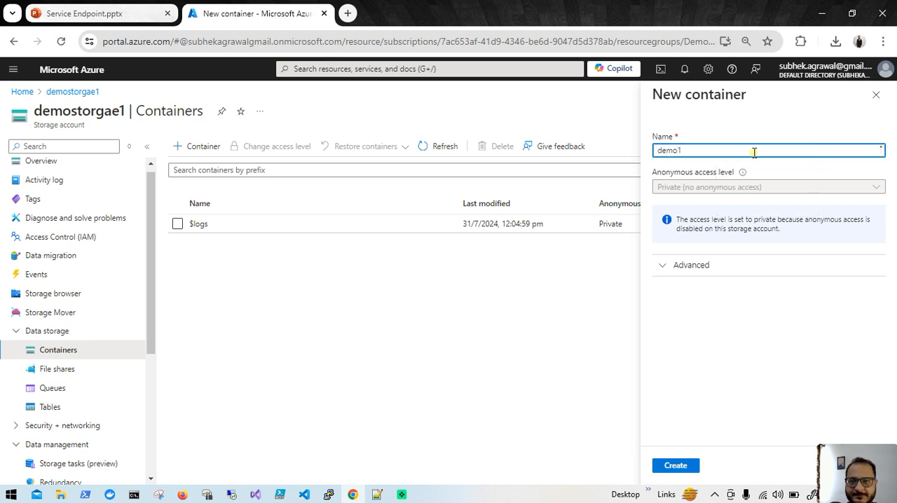
{"action": "left_click", "coordinate": [677, 466]}
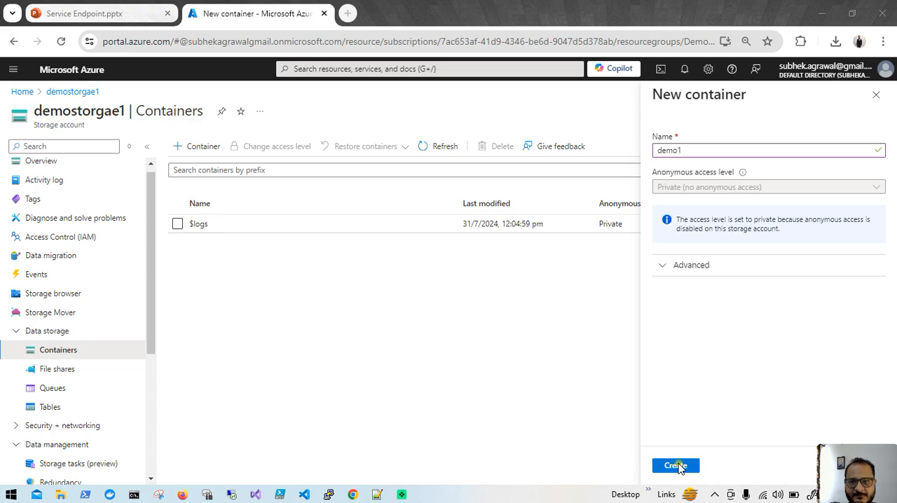
{"action": "left_click_drag", "start_coordinate": [763, 7], "coordinate": [596, 18]}
{"action": "left_click", "coordinate": [451, 457]}
{"action": "left_click", "coordinate": [449, 462]}
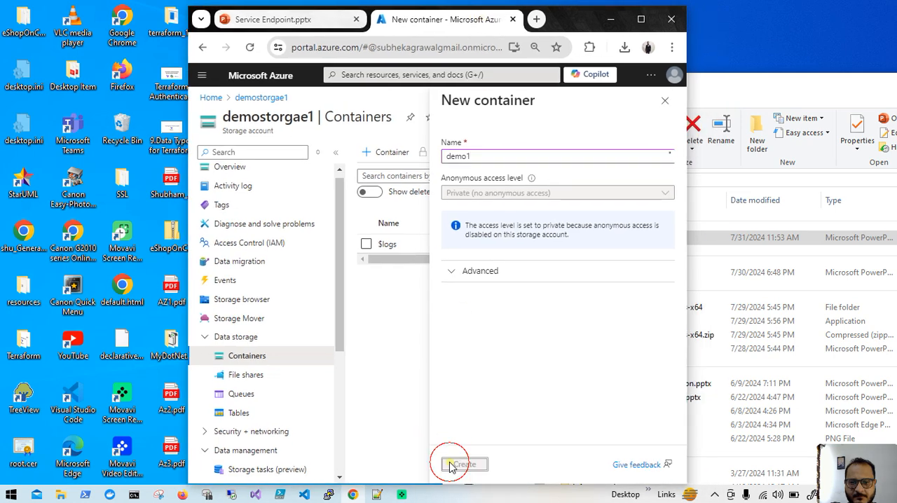
{"action": "left_click", "coordinate": [640, 19]}
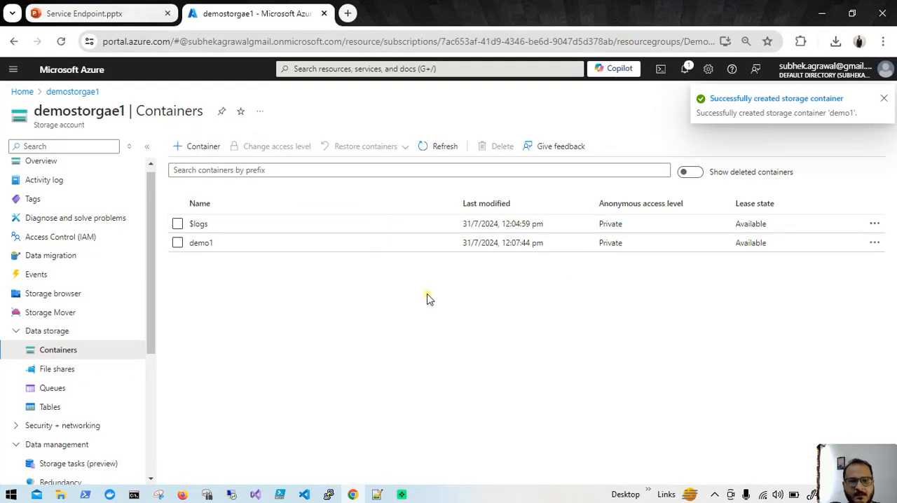
- Open the storage account demostorgae2 and show its Containers list
{"action": "left_click", "coordinate": [21, 93]}
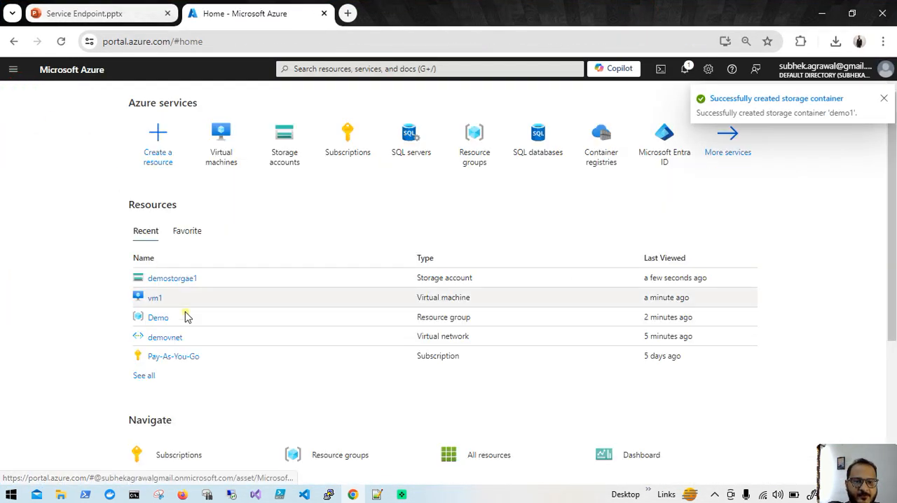
{"action": "left_click", "coordinate": [281, 141]}
{"action": "left_click", "coordinate": [68, 260]}
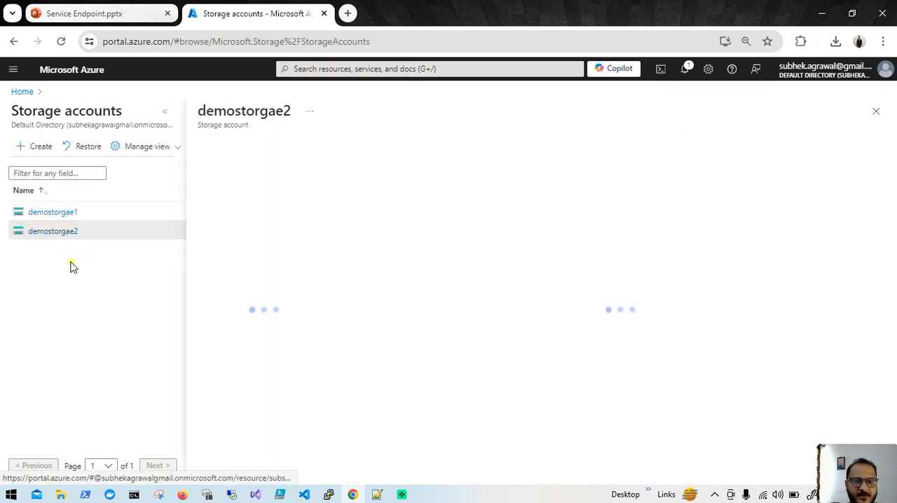
{"action": "left_click", "coordinate": [247, 344]}
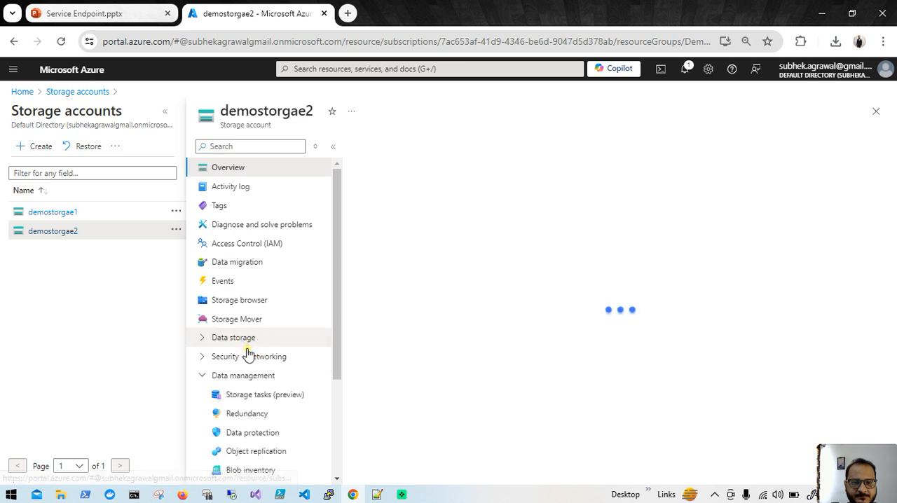
{"action": "left_click", "coordinate": [215, 339]}
{"action": "left_click", "coordinate": [236, 356]}
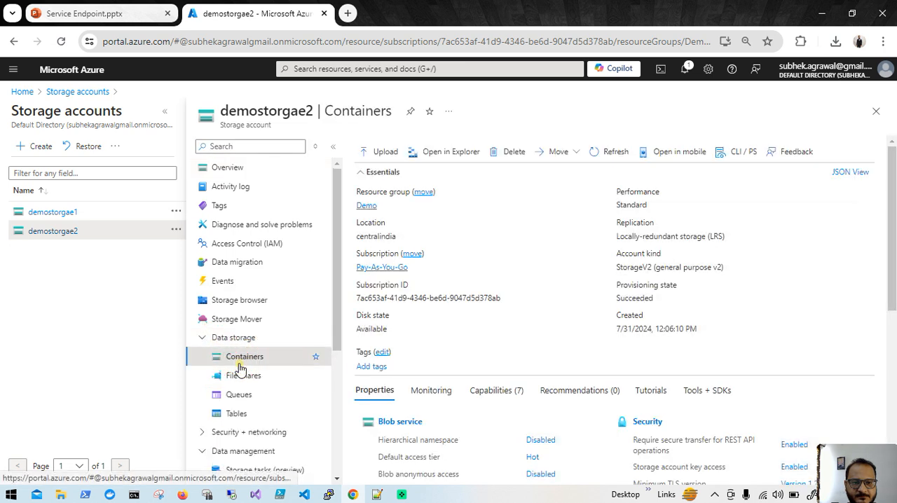
- Create a container named demo2 in demostorgae2, keeping the default private access level
{"action": "left_click", "coordinate": [386, 148]}
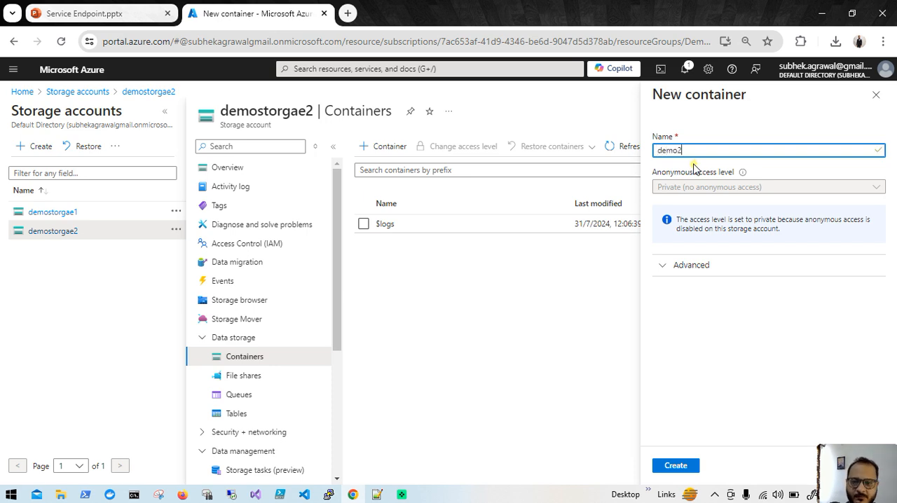
{"action": "double_click", "coordinate": [651, 21]}
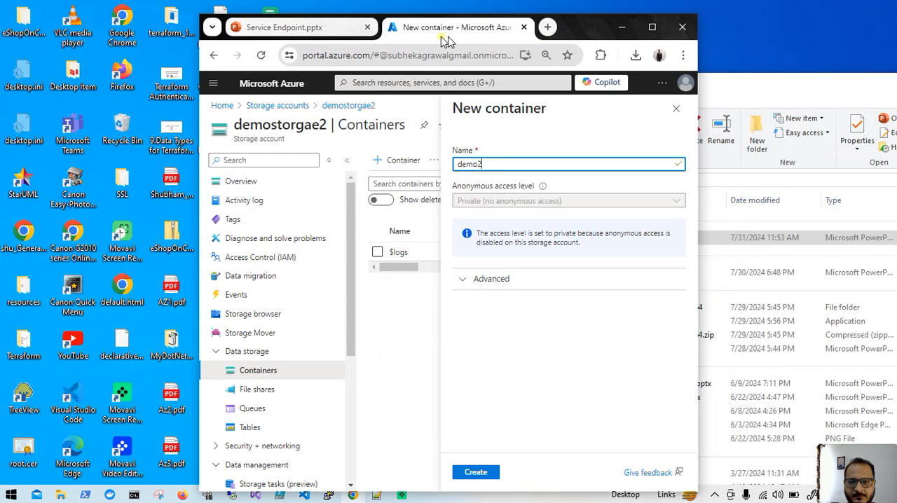
{"action": "left_click", "coordinate": [418, 470]}
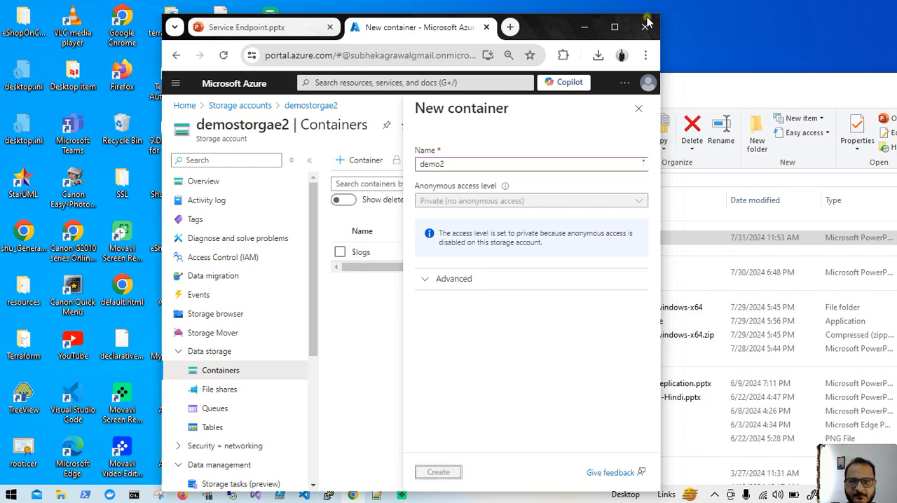
{"action": "double_click", "coordinate": [547, 21]}
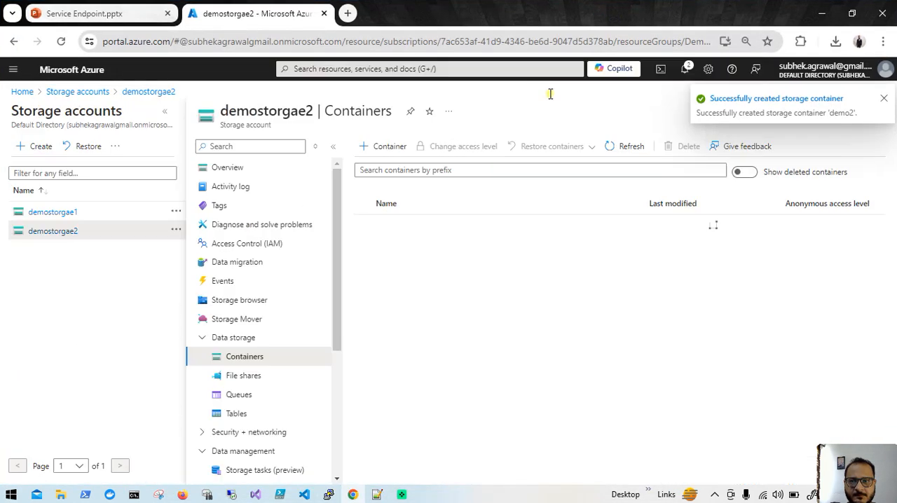
- Clear the Downloads folder window off the desktop and return to the Azure portal in the browser
{"action": "left_click", "coordinate": [822, 12]}
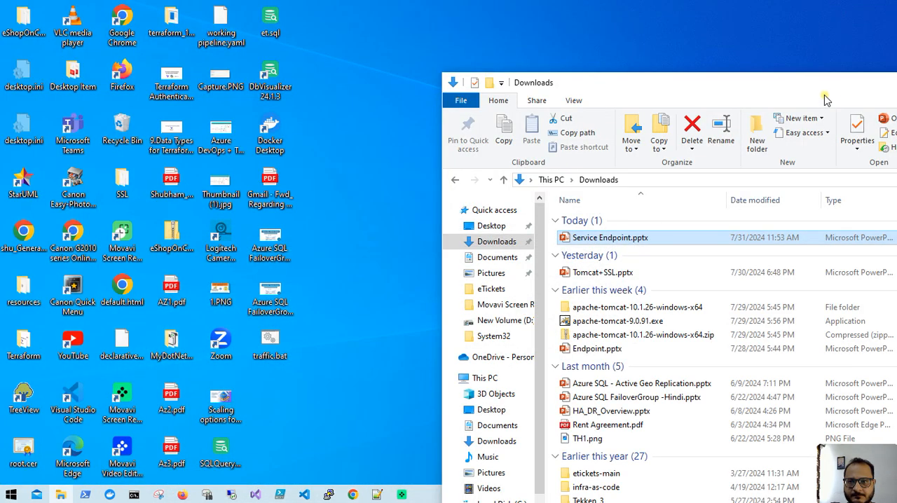
{"action": "double_click", "coordinate": [598, 88]}
{"action": "left_click", "coordinate": [812, 28]}
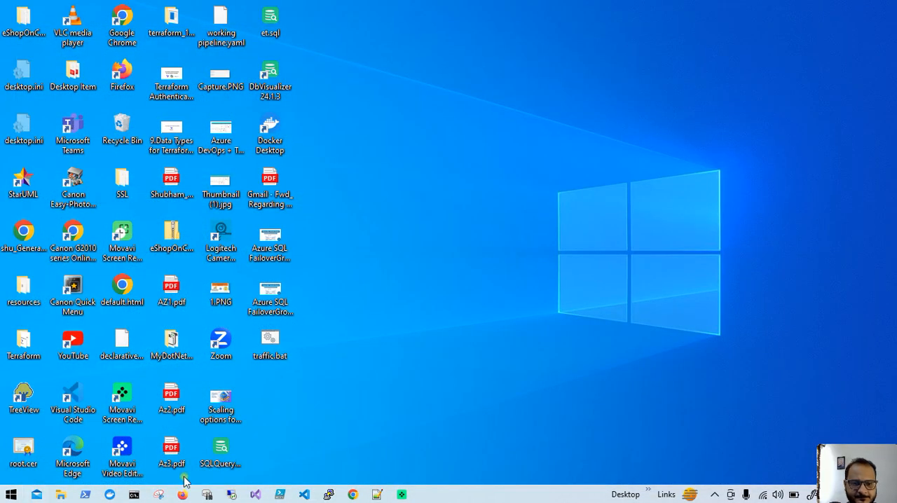
{"action": "left_click", "coordinate": [351, 495]}
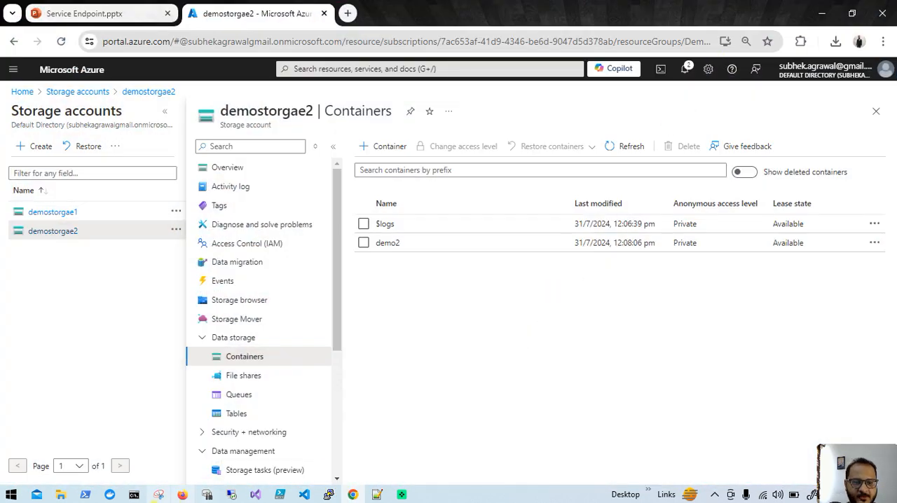
- Switch to the vm1 remote session, minimize Server Manager and launch Microsoft Azure Storage Explorer
{"action": "left_click", "coordinate": [232, 494]}
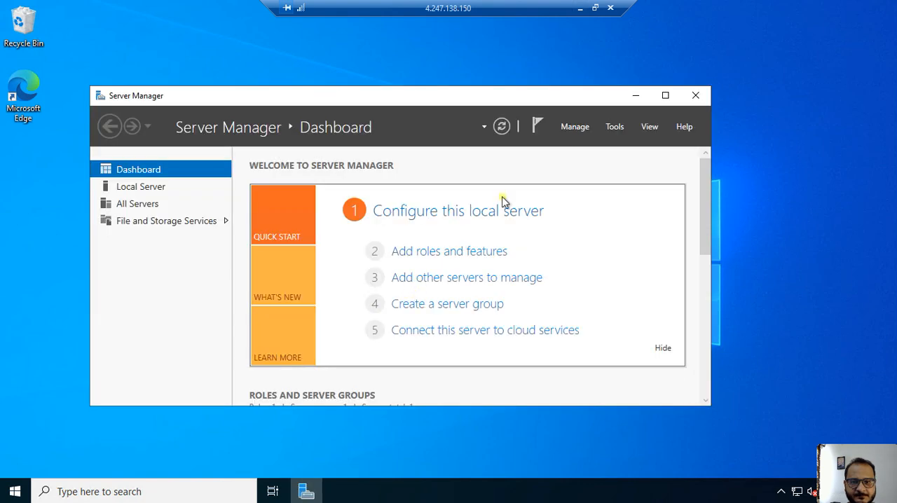
{"action": "left_click", "coordinate": [630, 96]}
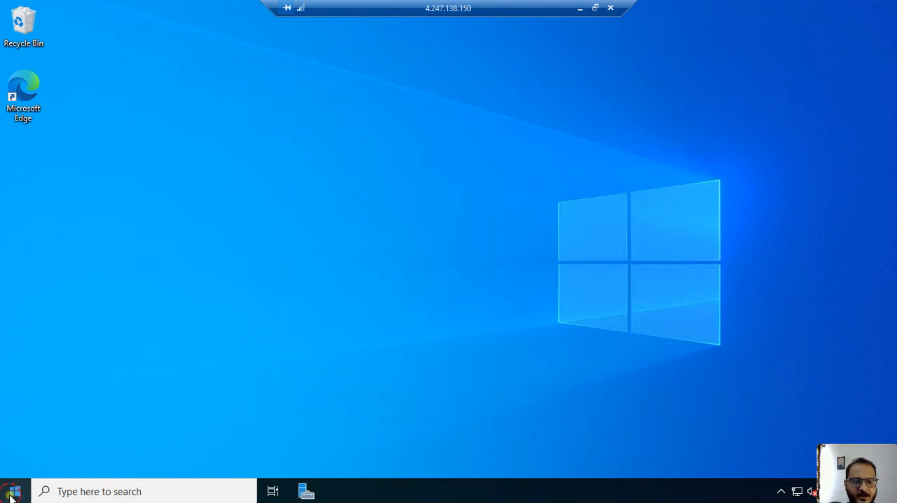
{"action": "left_click", "coordinate": [16, 493]}
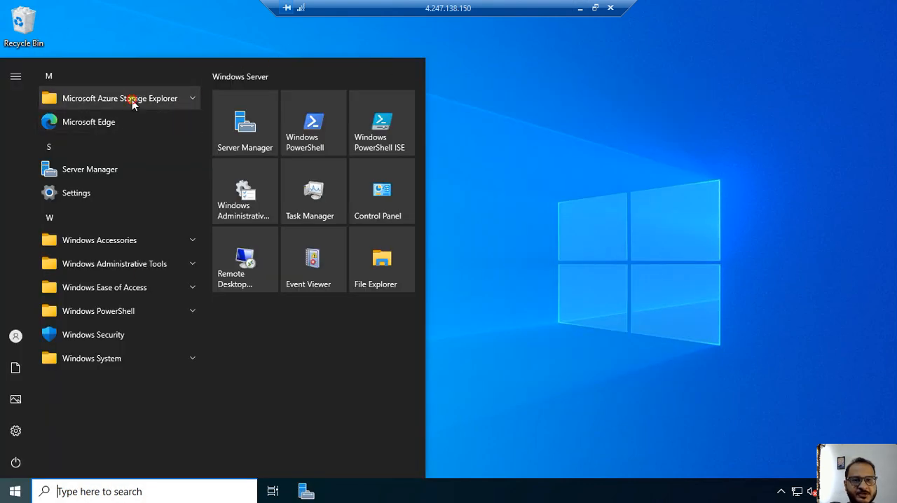
{"action": "left_click", "coordinate": [133, 100]}
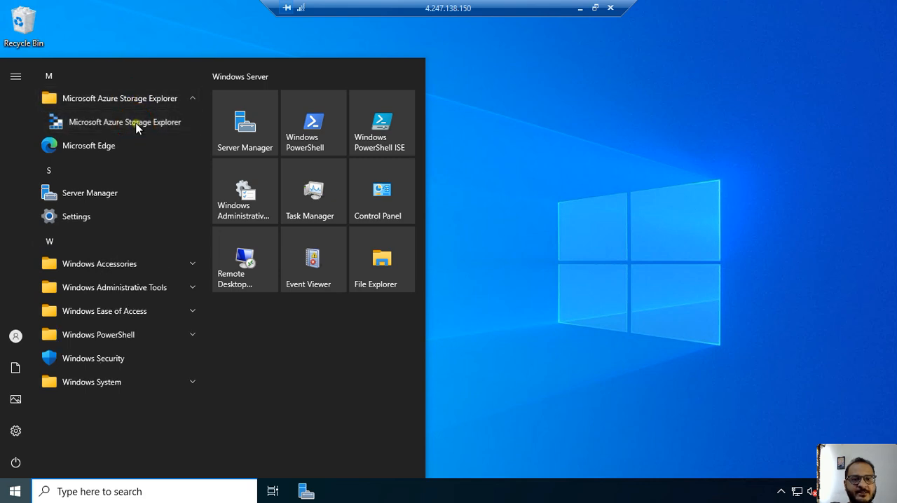
{"action": "left_click", "coordinate": [138, 123]}
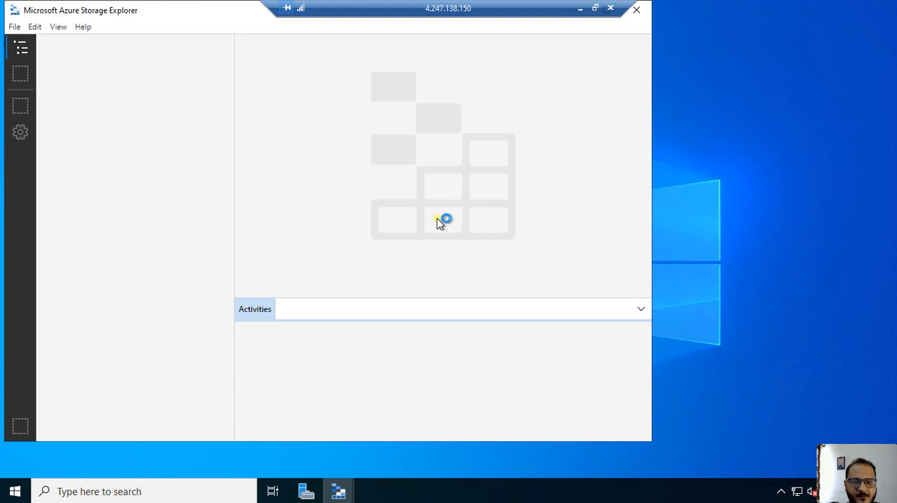
- Dismiss the feedback survey in the Storage Explorer window, maximize it and select Storage Accounts under Emulator & Attached
{"action": "left_click_drag", "start_coordinate": [548, 6], "coordinate": [466, 3]}
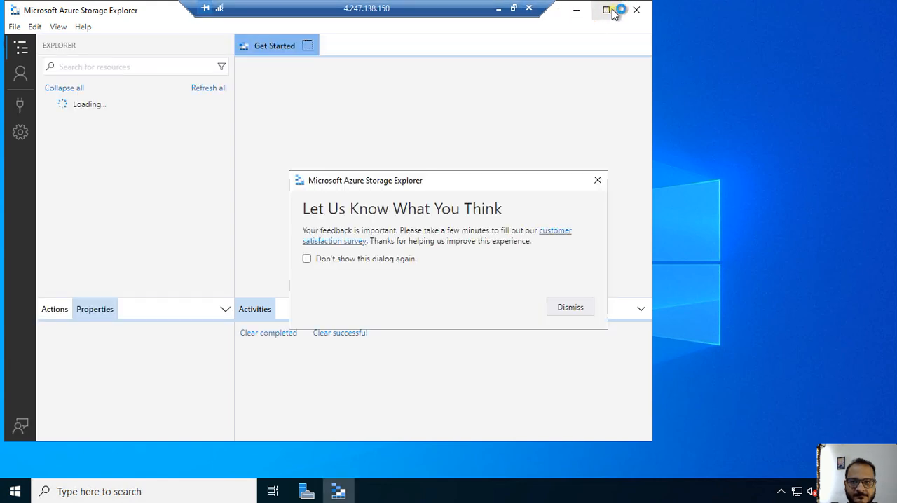
{"action": "left_click", "coordinate": [597, 181]}
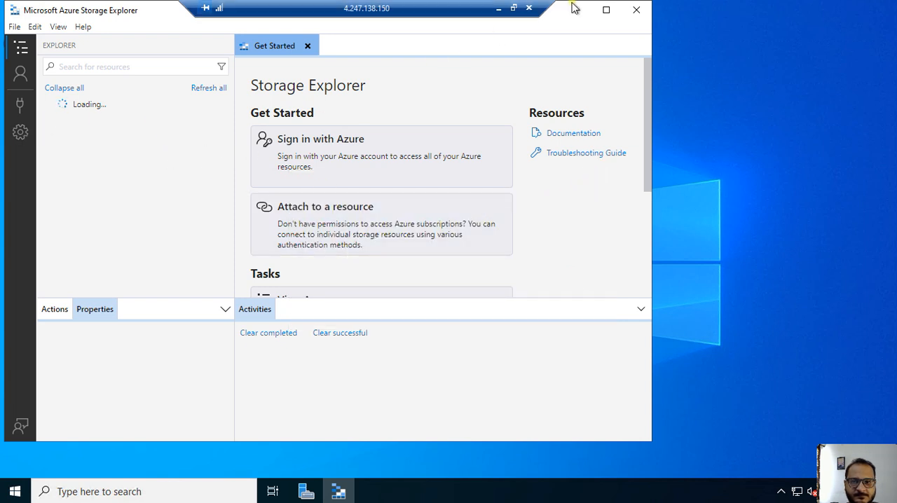
{"action": "left_click", "coordinate": [606, 10]}
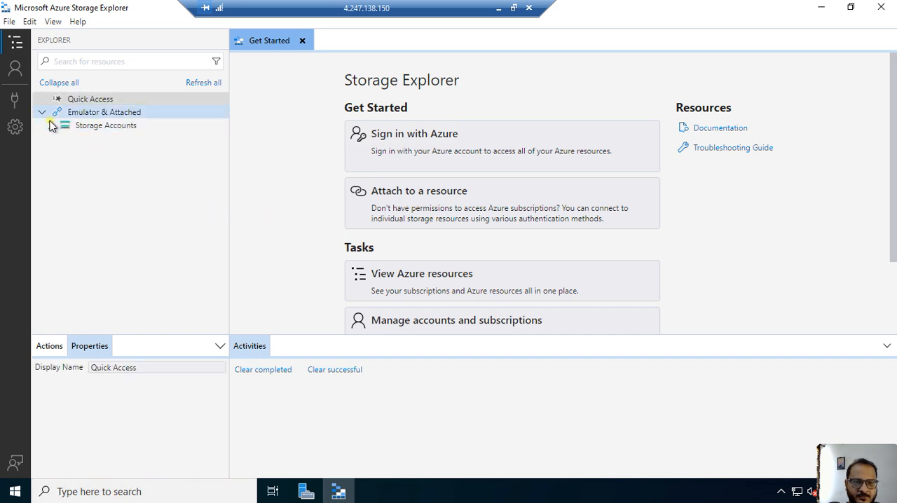
{"action": "left_click", "coordinate": [50, 125]}
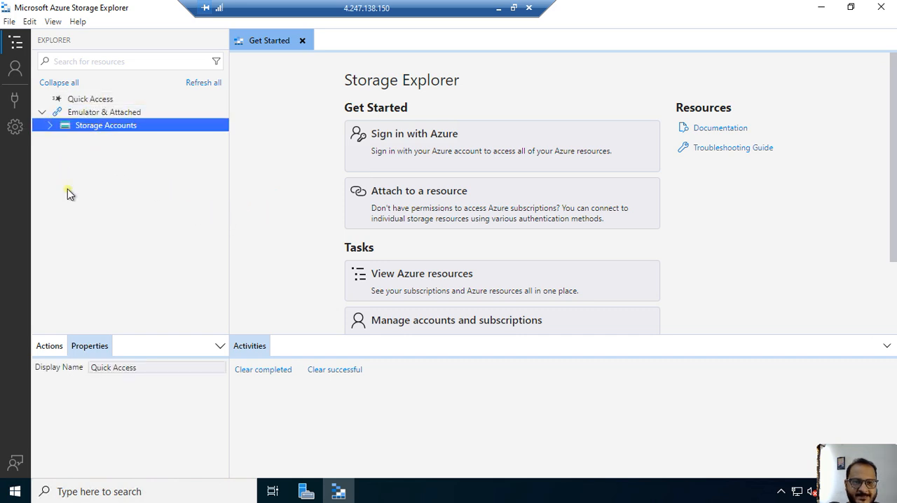
- Start a new Azure Storage connection for a storage account or service, using an account name and key as the connection method
{"action": "left_click", "coordinate": [50, 127]}
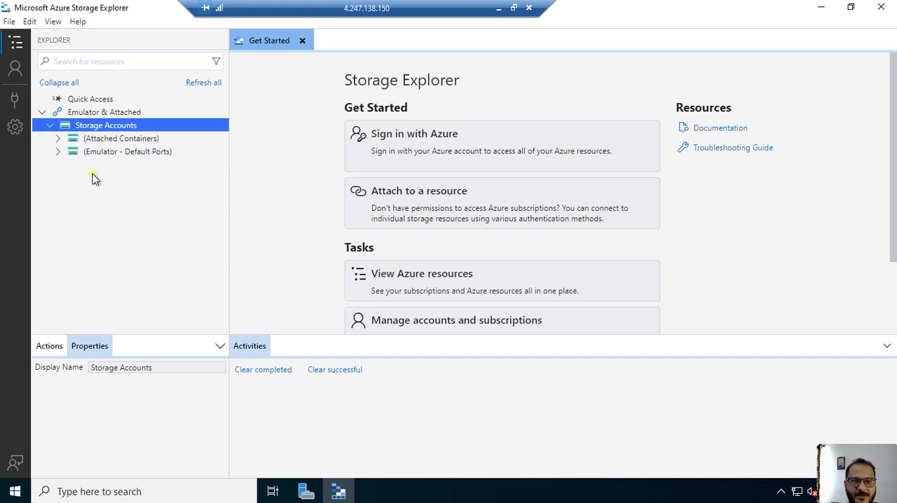
{"action": "right_click", "coordinate": [114, 127]}
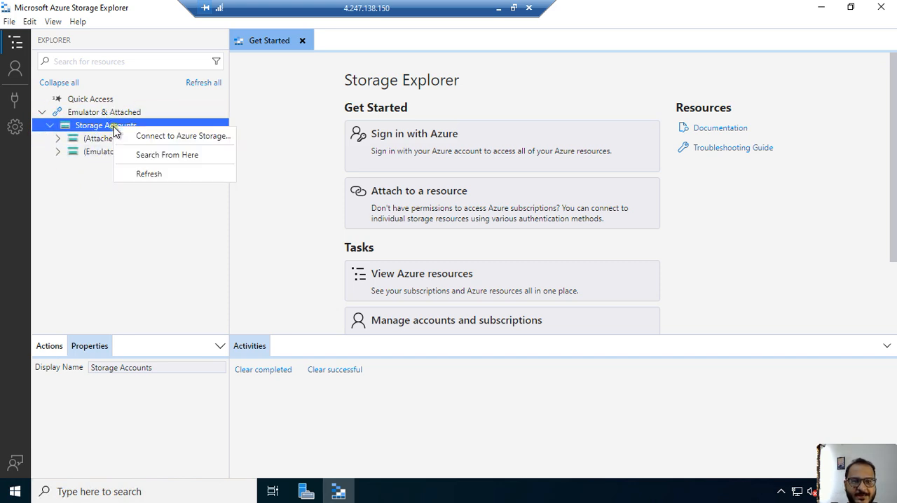
{"action": "left_click", "coordinate": [154, 137]}
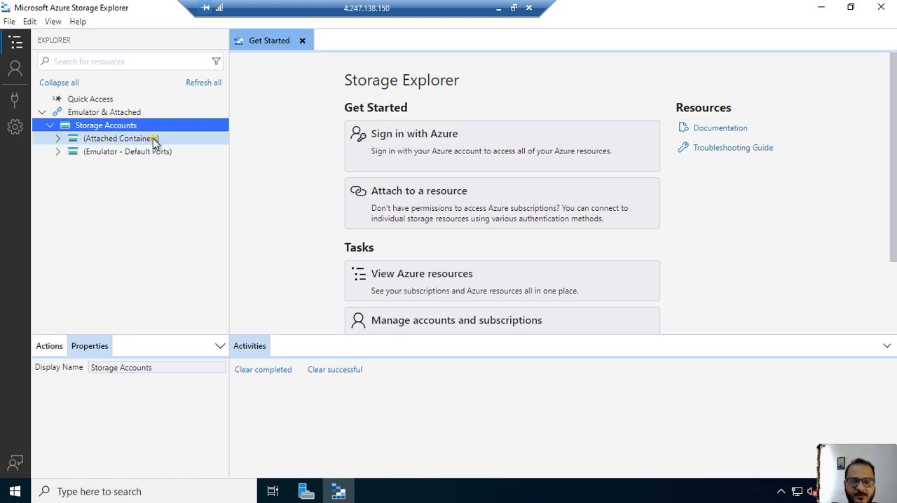
{"action": "left_click", "coordinate": [270, 186]}
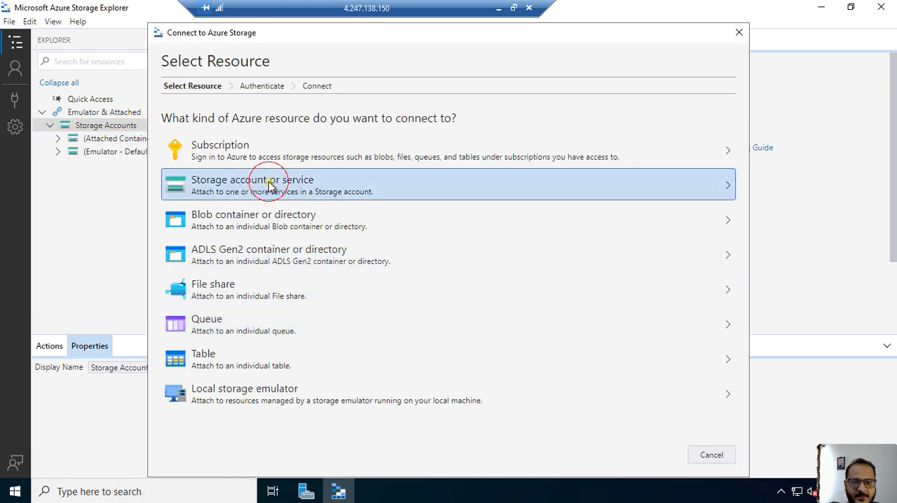
{"action": "left_click", "coordinate": [189, 176]}
{"action": "left_click", "coordinate": [655, 454]}
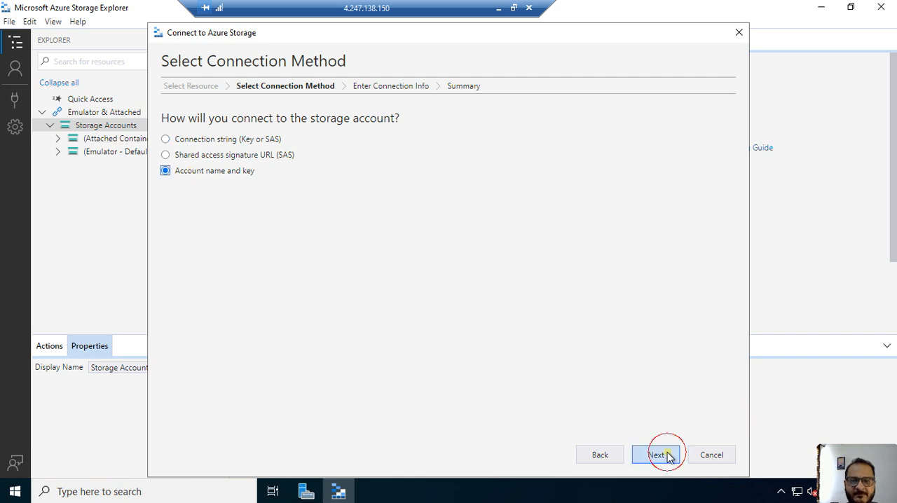
- Copy the name demostorgae1 from the Azure portal and enter it as both display name and account name in vm1's connection form
{"action": "left_click", "coordinate": [497, 10]}
{"action": "left_click", "coordinate": [40, 215]}
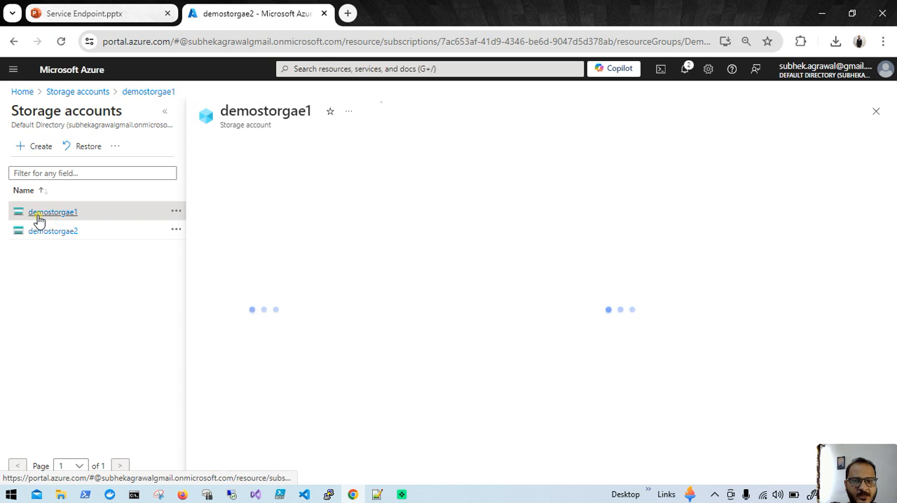
{"action": "left_click_drag", "start_coordinate": [311, 112], "coordinate": [225, 117]}
{"action": "key", "text": "ctrl+c"}
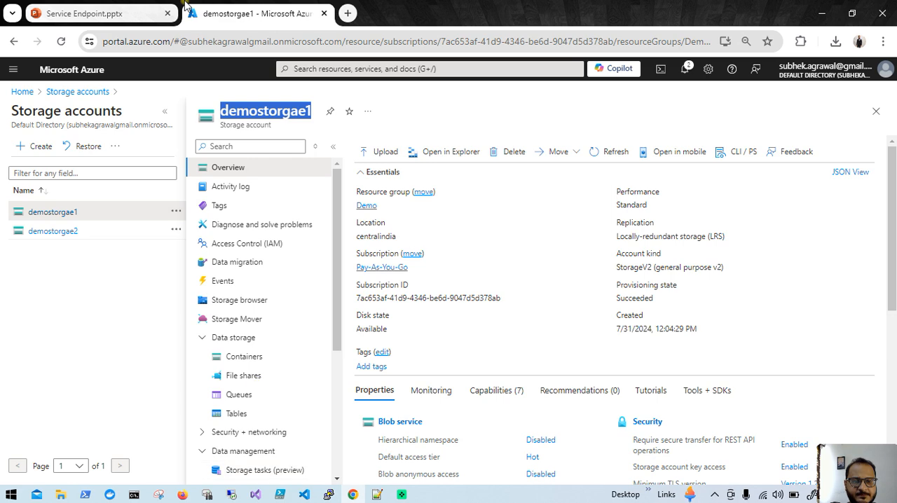
{"action": "left_click", "coordinate": [182, 495]}
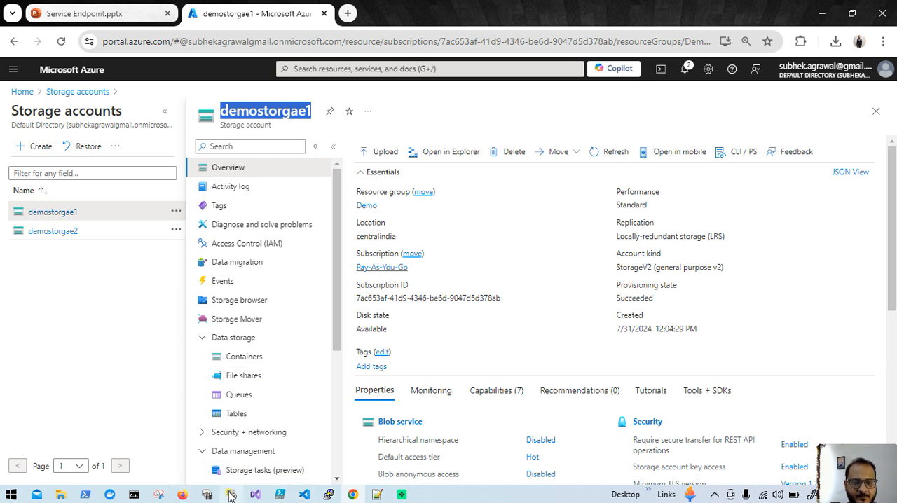
{"action": "left_click", "coordinate": [291, 125]}
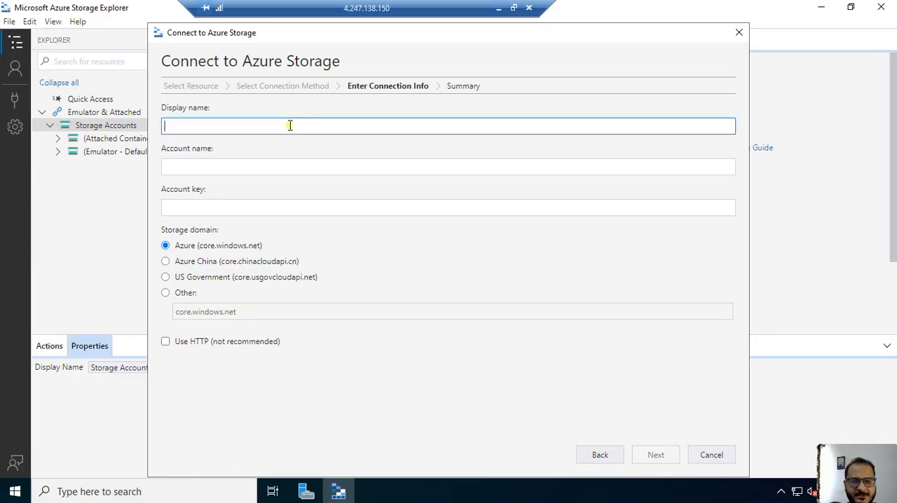
{"action": "key", "text": "ctrl+v"}
{"action": "left_click", "coordinate": [264, 166]}
{"action": "key", "text": "ctrl+v"}
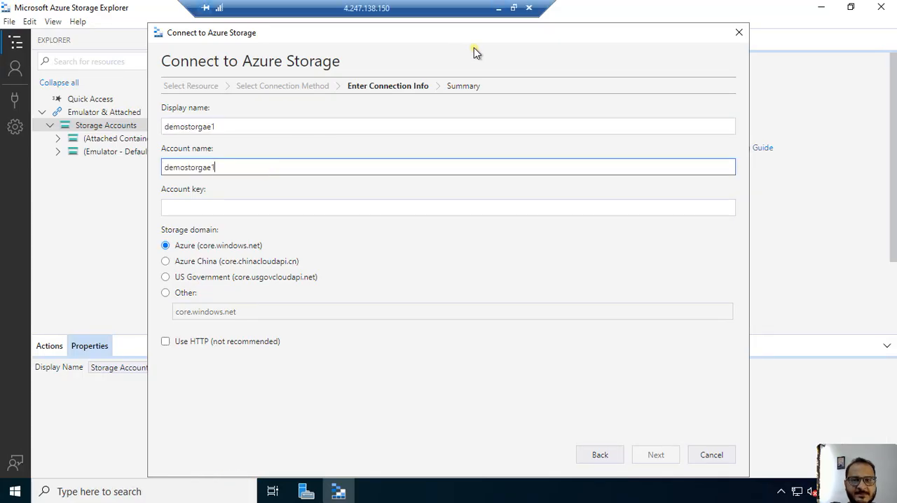
- Switch to the Azure portal, reveal key1 in demostorgae1's access keys and copy it
{"action": "left_click", "coordinate": [500, 10]}
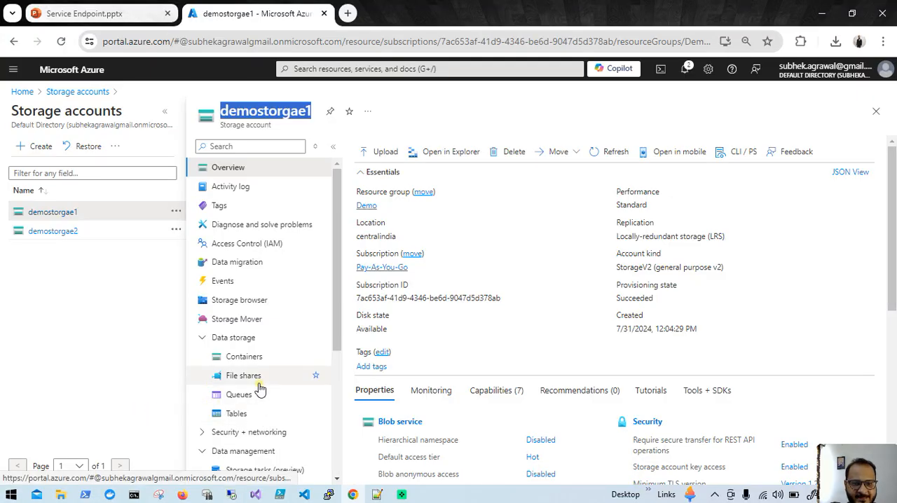
{"action": "scroll", "coordinate": [259, 389], "scroll_direction": "down", "scroll_amount": 3}
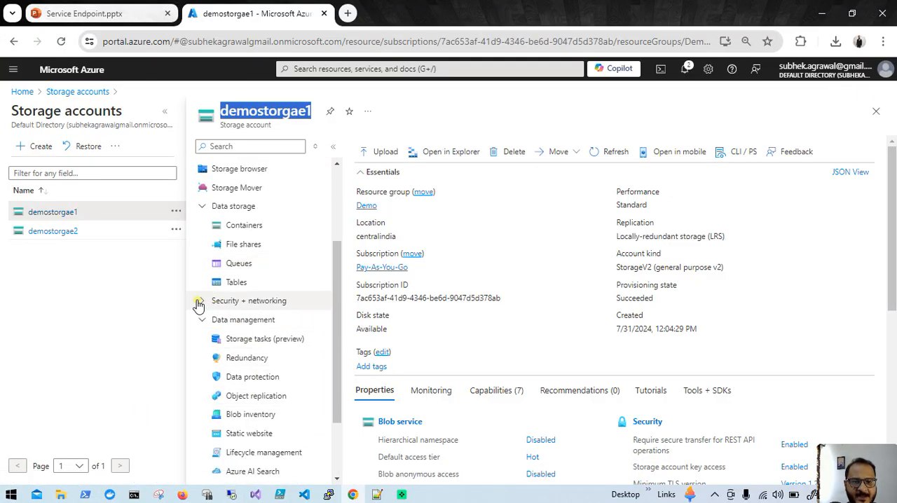
{"action": "left_click", "coordinate": [199, 303]}
{"action": "left_click", "coordinate": [243, 360]}
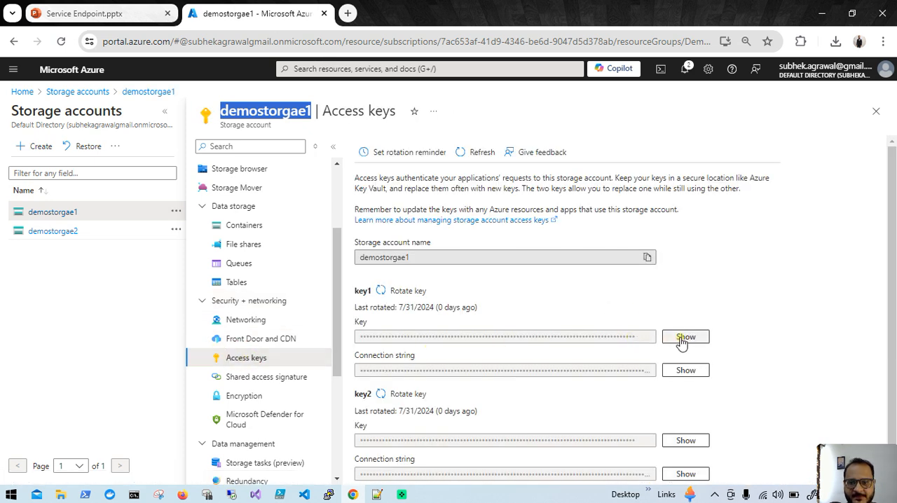
{"action": "left_click", "coordinate": [683, 338]}
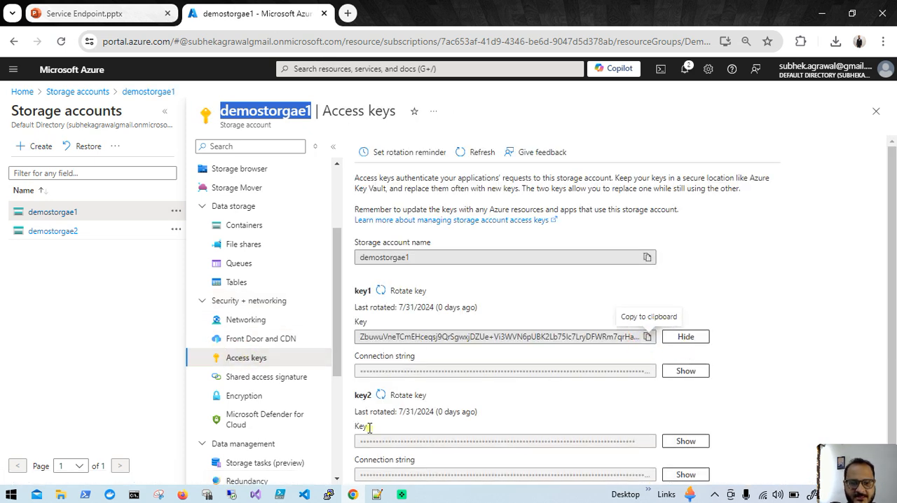
{"action": "left_click", "coordinate": [105, 8]}
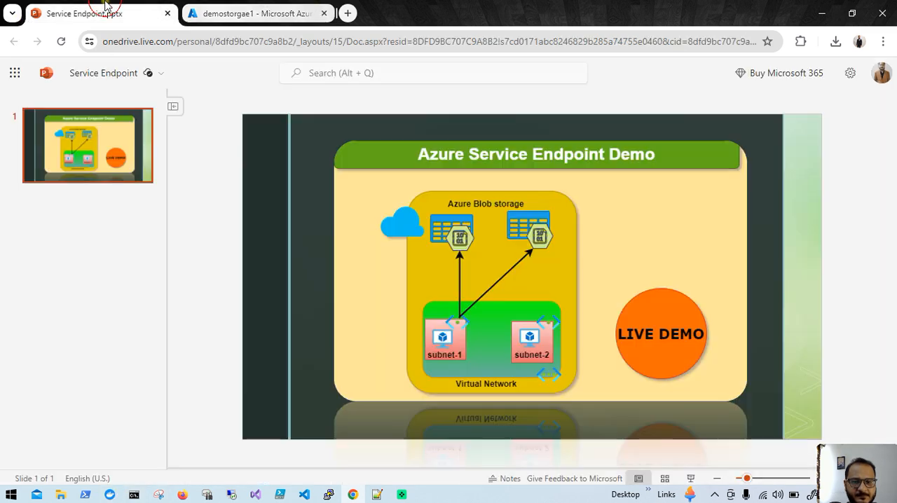
{"action": "left_click", "coordinate": [301, 13]}
- Return to the vm1 session, paste the storage account key into the connection form and connect demostorgae1
{"action": "left_click", "coordinate": [232, 494]}
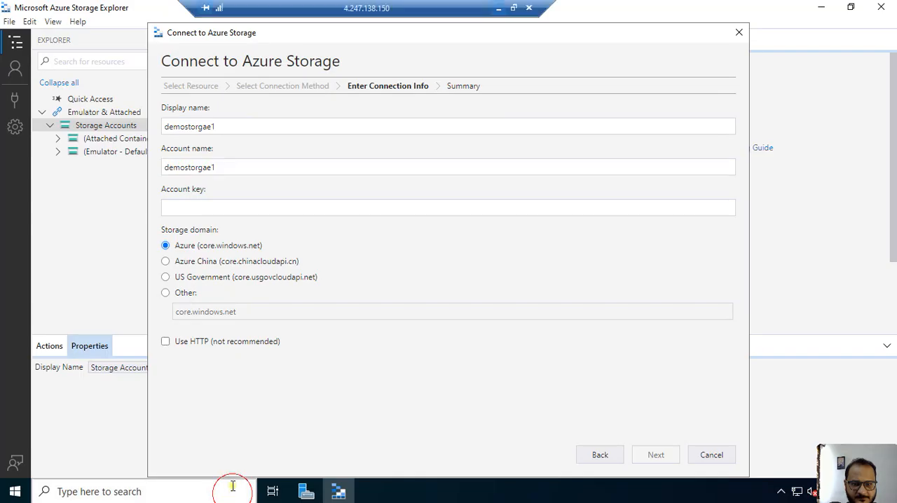
{"action": "left_click", "coordinate": [280, 207]}
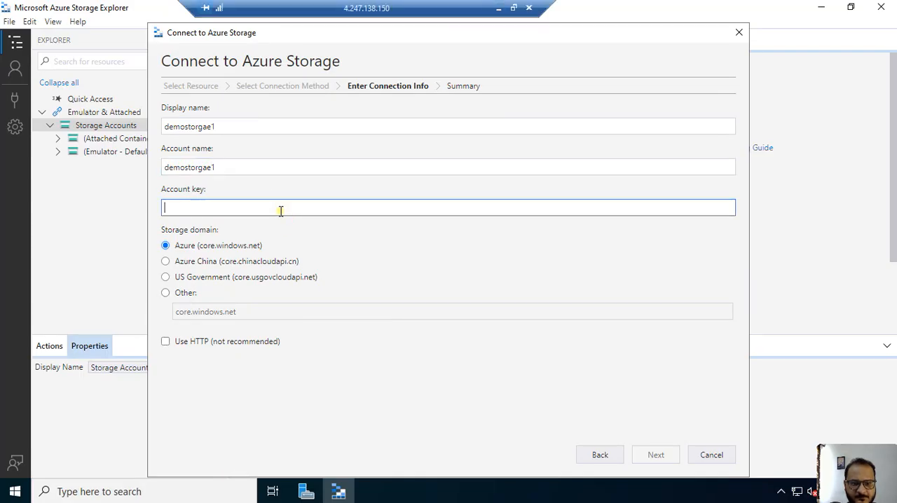
{"action": "key", "text": "ctrl+v"}
{"action": "left_click", "coordinate": [651, 455]}
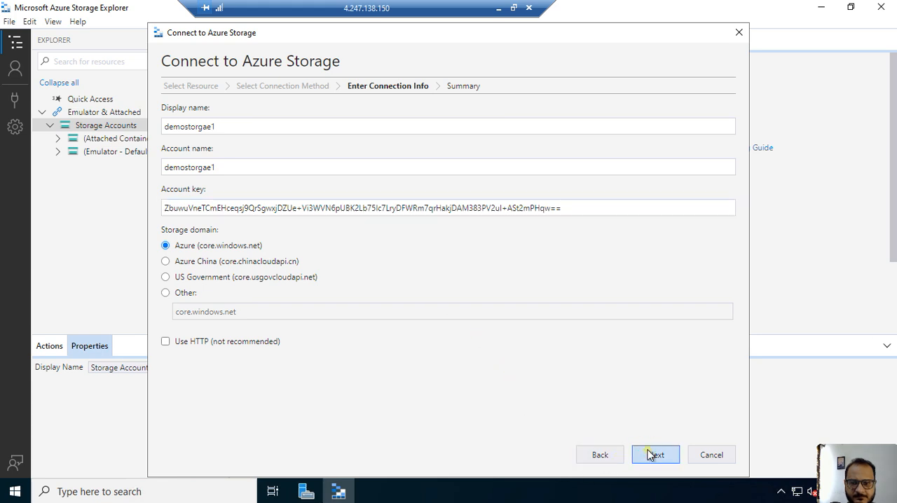
{"action": "left_click", "coordinate": [652, 456]}
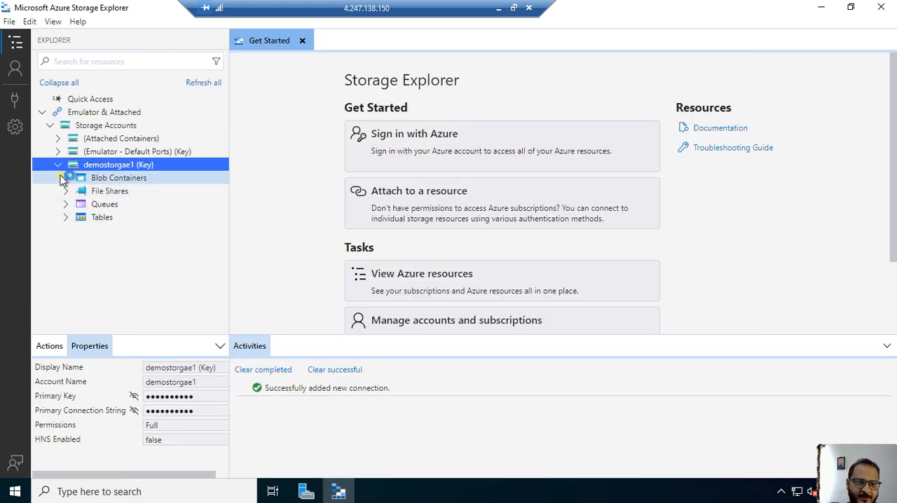
- Open the demo1 blob container of demostorgae1 to view its contents, and collapse the account in the resource tree
{"action": "left_click", "coordinate": [66, 178]}
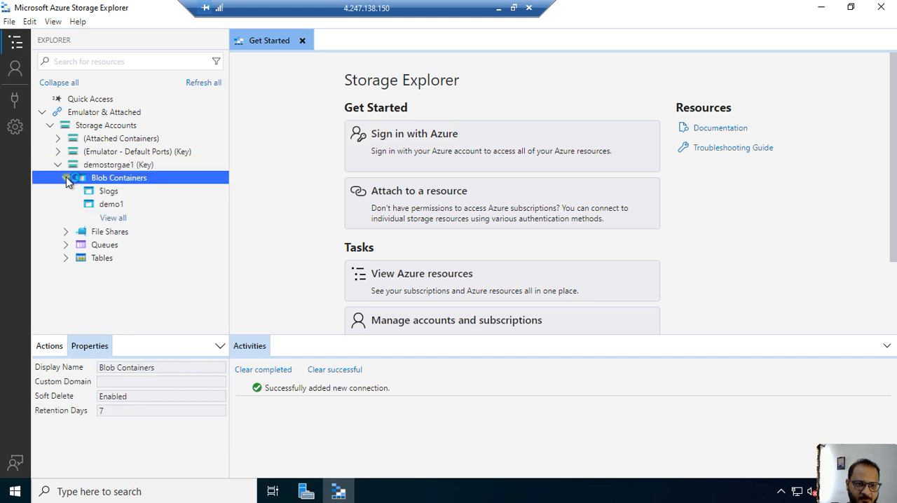
{"action": "left_click", "coordinate": [109, 204]}
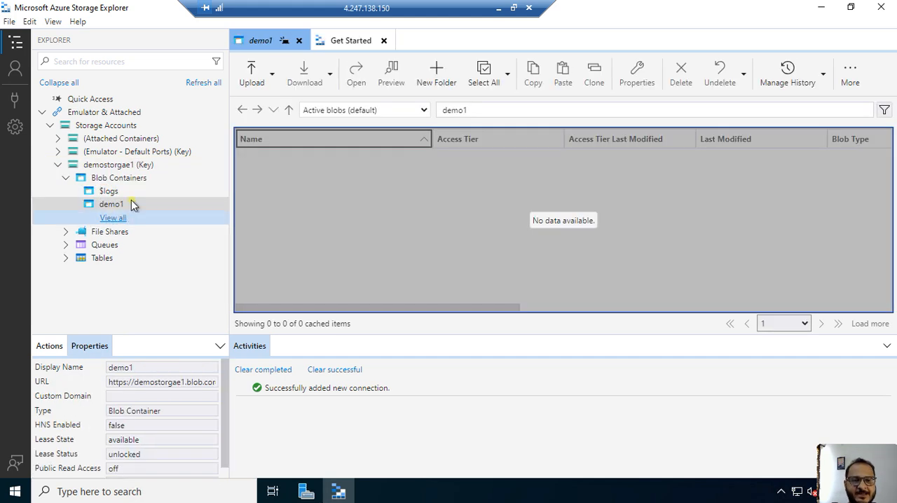
{"action": "left_click", "coordinate": [56, 167]}
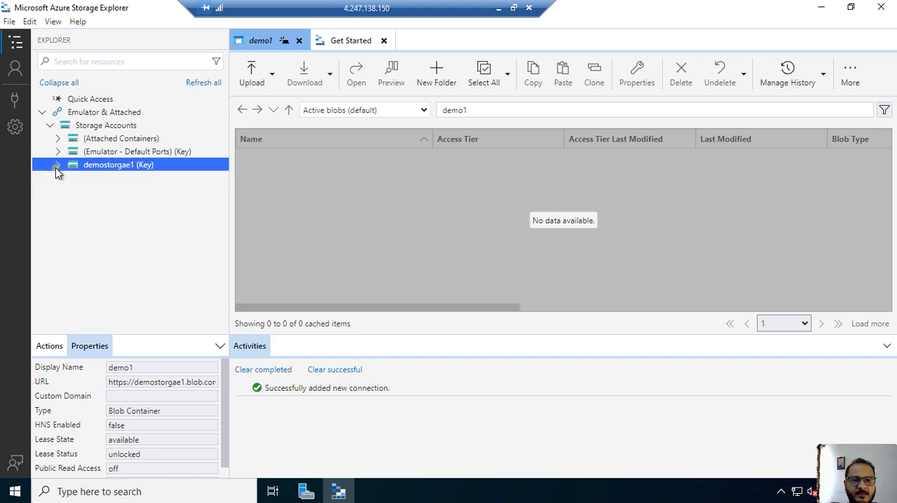
- Start a second Azure Storage connection for a storage account or service, again using an account name and key
{"action": "left_click", "coordinate": [93, 126]}
{"action": "right_click", "coordinate": [93, 126]}
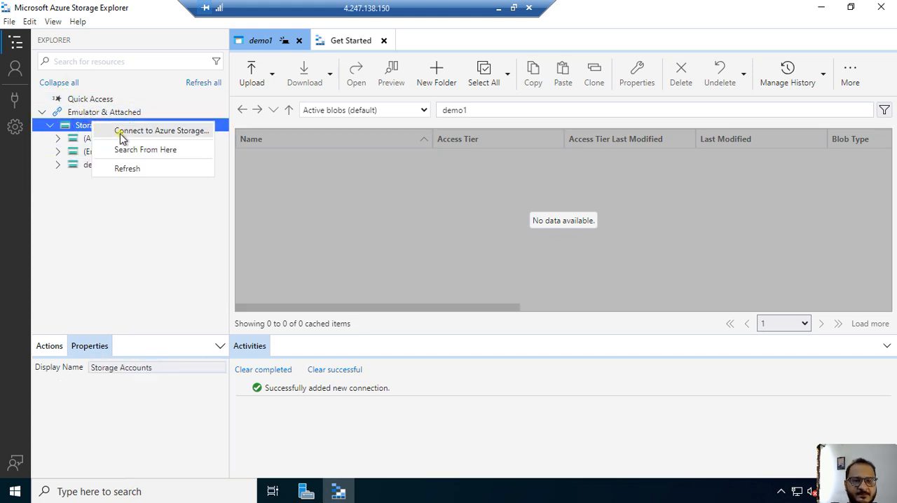
{"action": "left_click", "coordinate": [120, 136]}
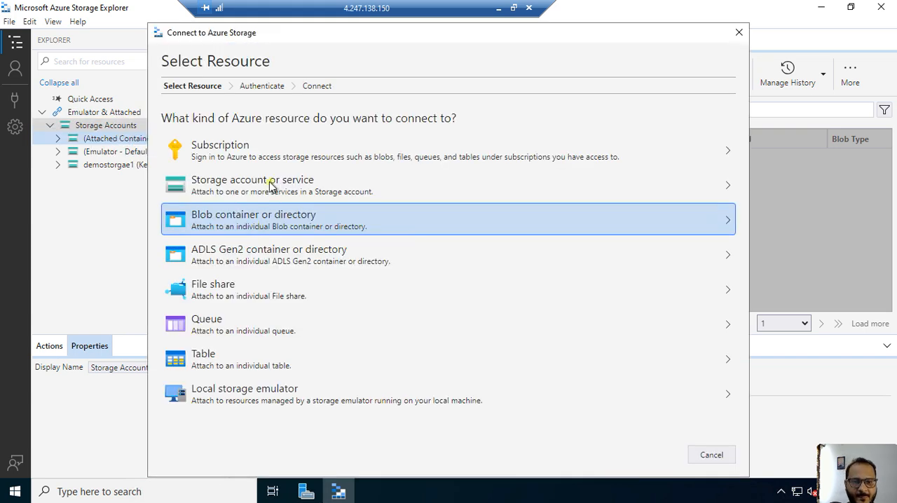
{"action": "left_click", "coordinate": [271, 185]}
{"action": "left_click", "coordinate": [247, 174]}
{"action": "left_click", "coordinate": [658, 455]}
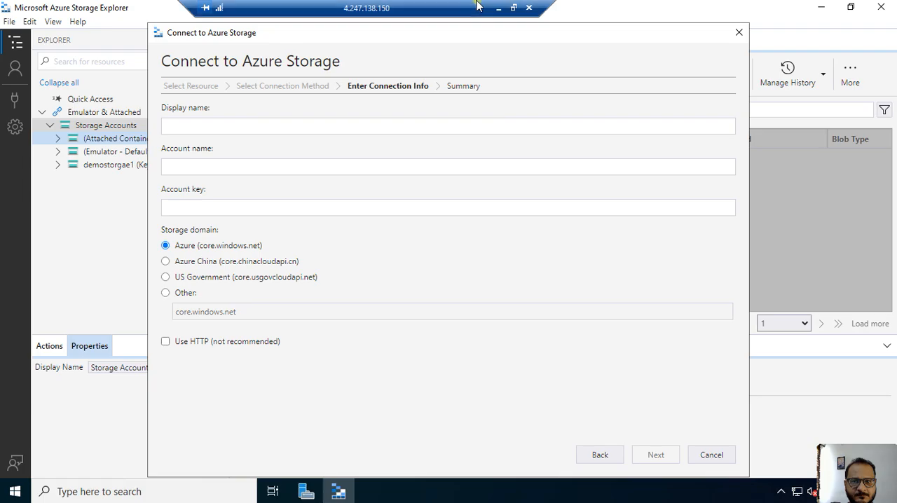
- Switch to the Azure portal, open demostorgae2's access keys page and copy the storage account name
{"action": "left_click", "coordinate": [498, 8]}
{"action": "left_click", "coordinate": [58, 232]}
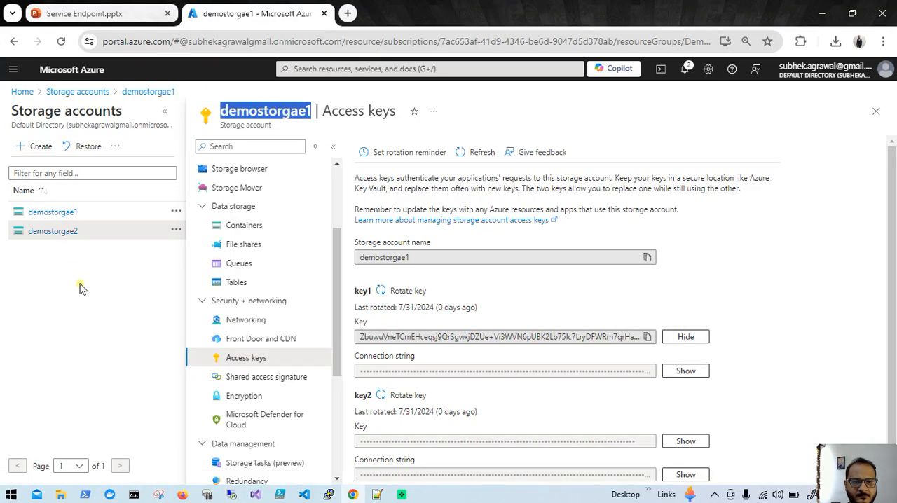
{"action": "left_click", "coordinate": [70, 232]}
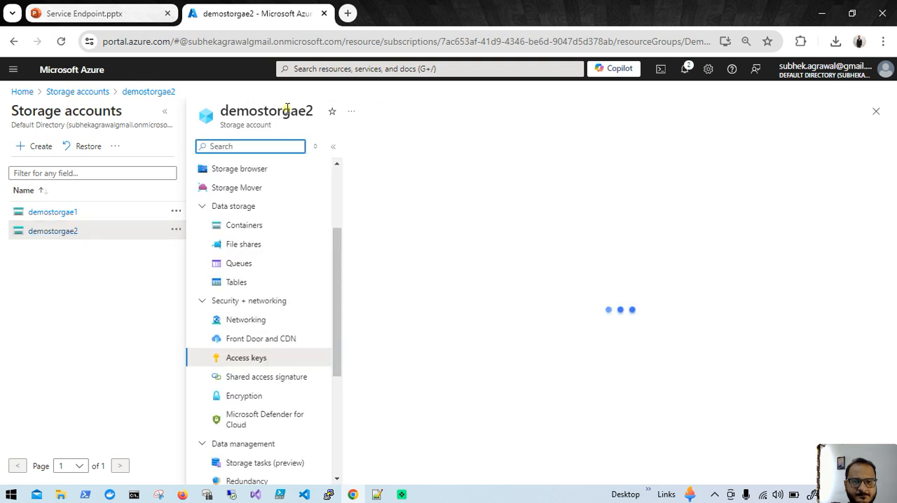
{"action": "double_click", "coordinate": [283, 109]}
{"action": "left_click", "coordinate": [236, 112]}
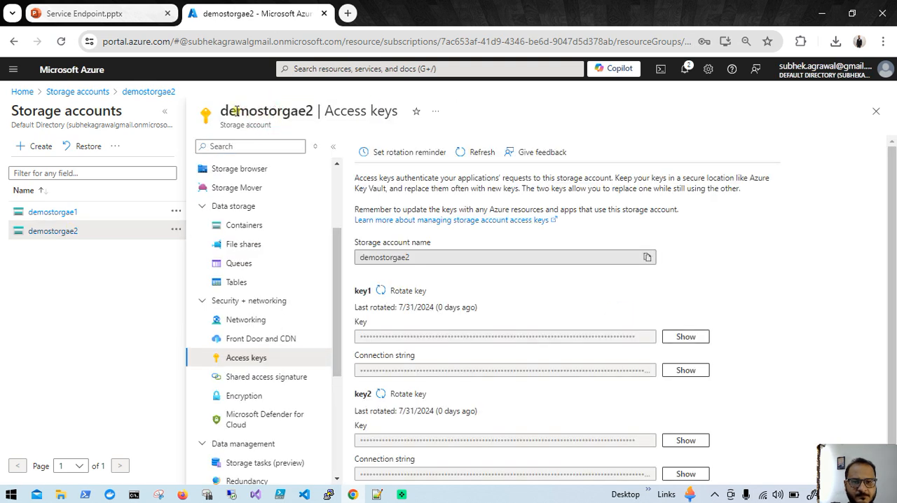
{"action": "left_click", "coordinate": [225, 112]}
{"action": "left_click_drag", "start_coordinate": [221, 112], "coordinate": [310, 115]}
{"action": "key", "text": "ctrl+c"}
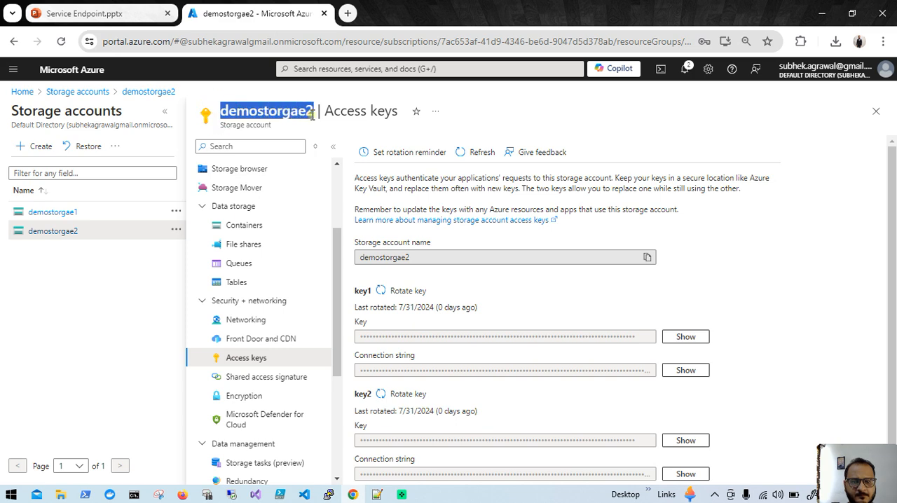
- Return to the vm1 session and enter demostorgae2 as both the display name and the account name
{"action": "left_click", "coordinate": [231, 494]}
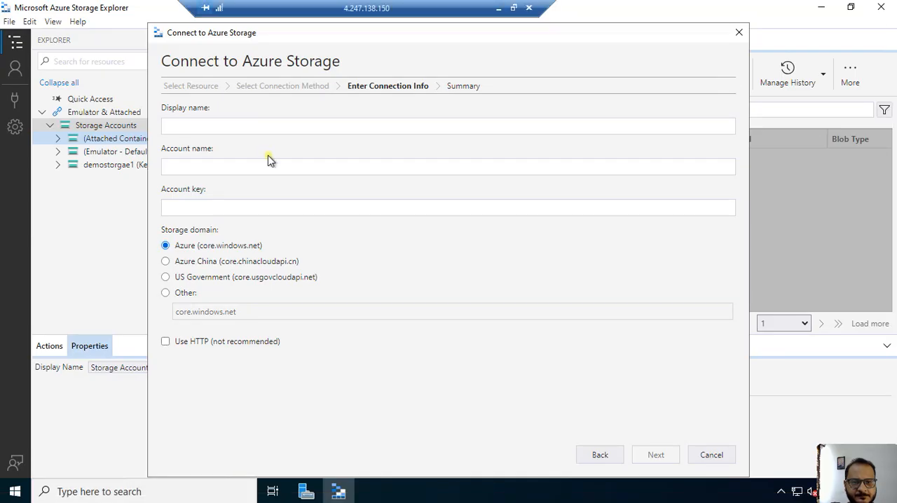
{"action": "left_click", "coordinate": [263, 130]}
{"action": "key", "text": "ctrl+v"}
{"action": "left_click", "coordinate": [236, 174]}
{"action": "key", "text": "ctrl+v"}
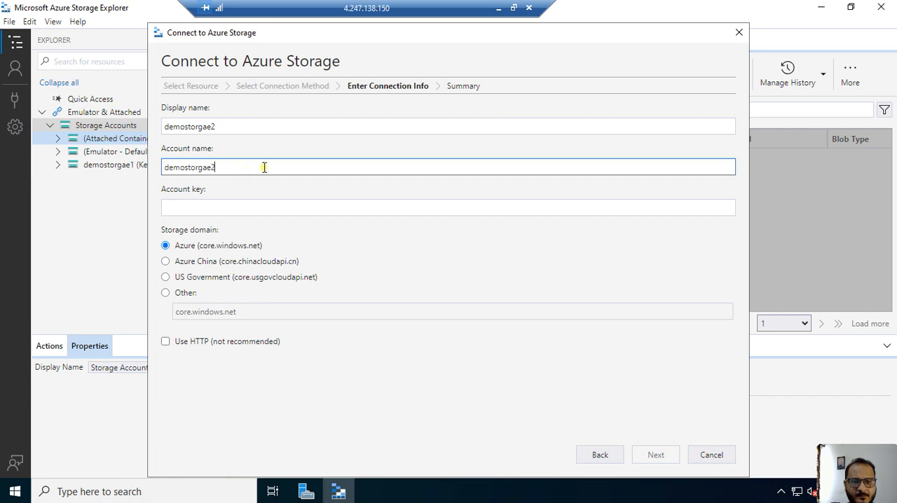
- Switch to the Azure portal, reveal key1 in demostorgae2's access keys and copy it
{"action": "left_click", "coordinate": [496, 9]}
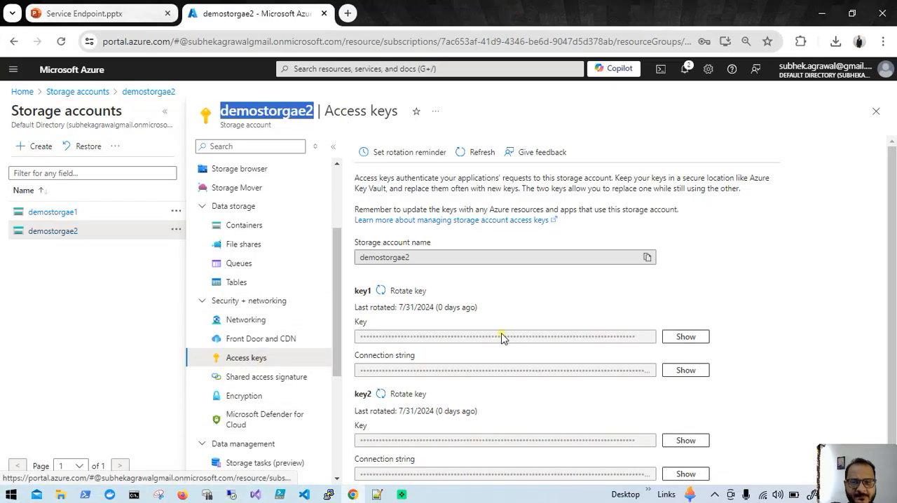
{"action": "left_click", "coordinate": [683, 337]}
{"action": "left_click", "coordinate": [646, 337]}
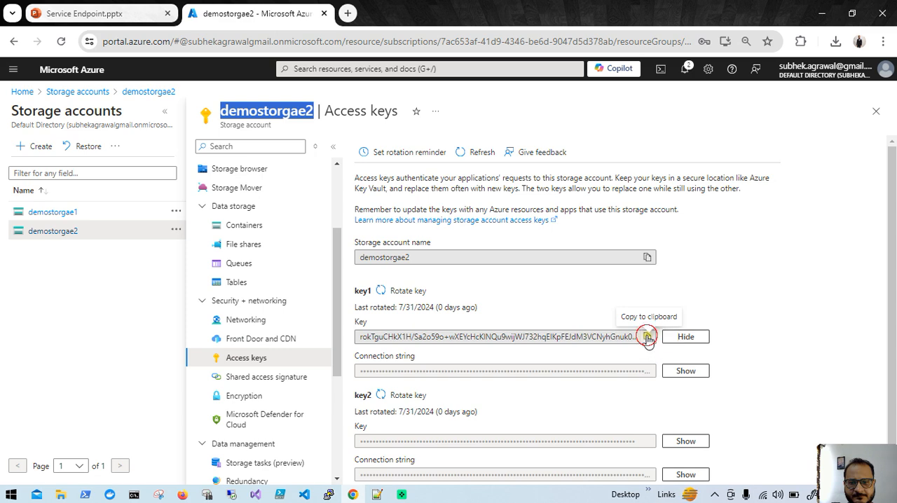
- Return to the vm1 session, paste the storage account key into the connection form and connect demostorgae2
{"action": "left_click", "coordinate": [232, 495]}
{"action": "left_click", "coordinate": [292, 211]}
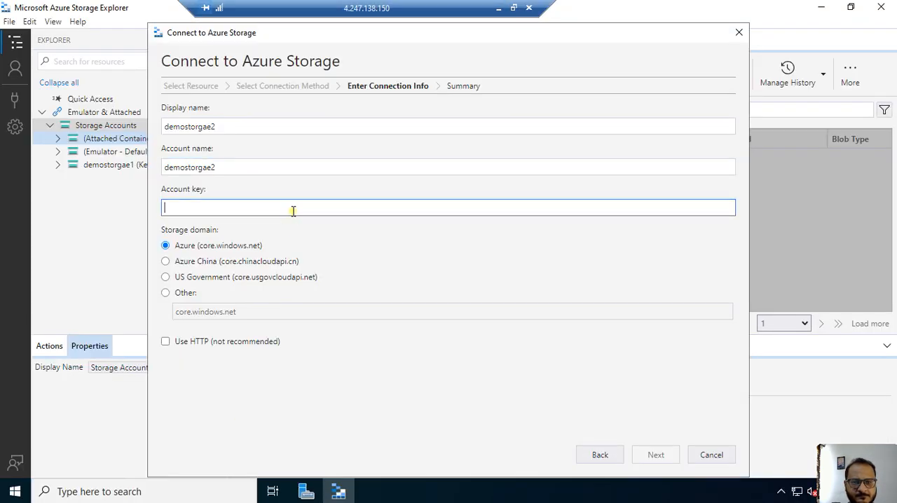
{"action": "key", "text": "ctrl+v"}
{"action": "left_click", "coordinate": [662, 456]}
{"action": "left_click", "coordinate": [668, 459]}
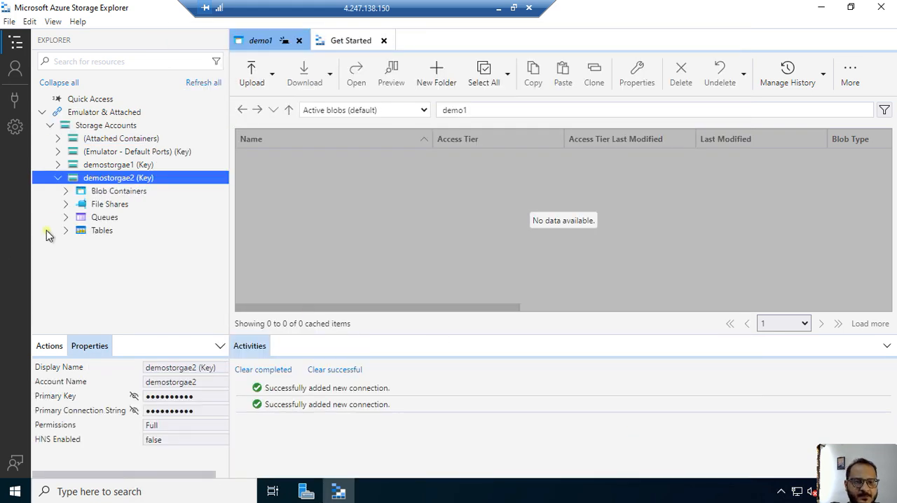
- Open the demo2 blob container of demostorgae2 to check access, and collapse the account in the resource tree
{"action": "left_click", "coordinate": [66, 191]}
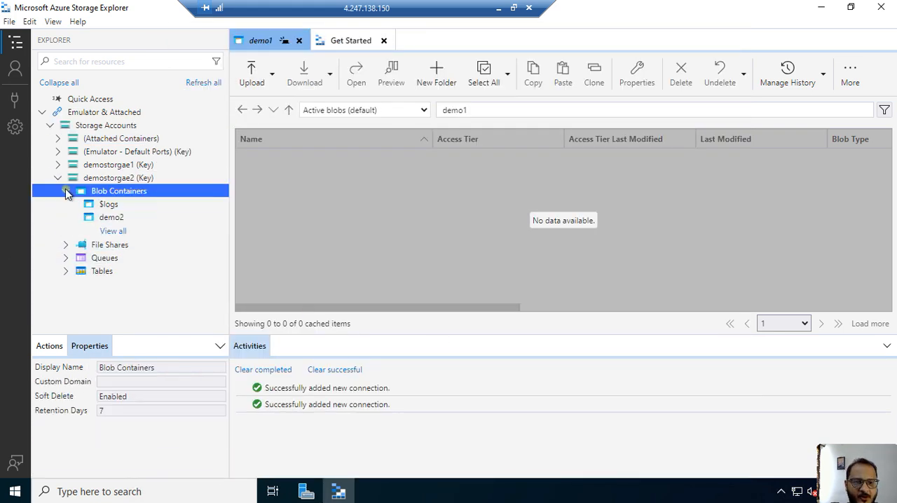
{"action": "left_click", "coordinate": [111, 217]}
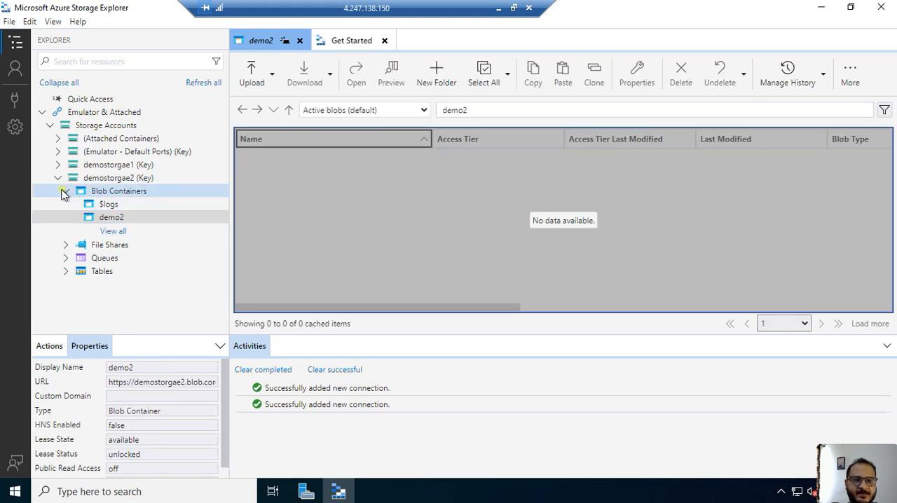
{"action": "left_click", "coordinate": [63, 192]}
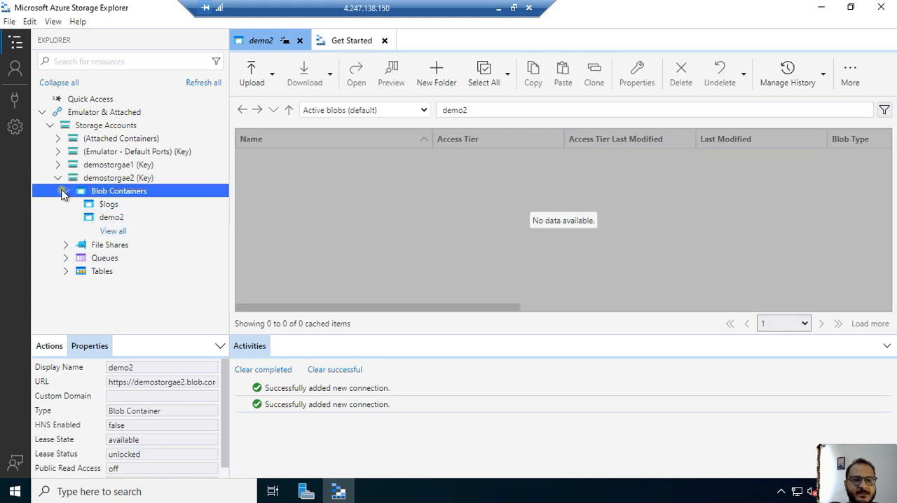
{"action": "left_click", "coordinate": [57, 178]}
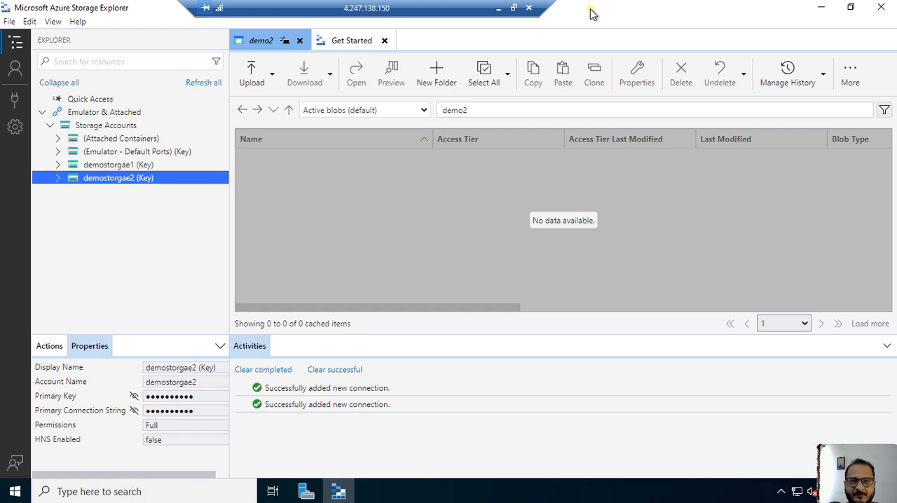
- Switch to the Azure portal and open demovnet's default subnet for editing
{"action": "left_click", "coordinate": [499, 12]}
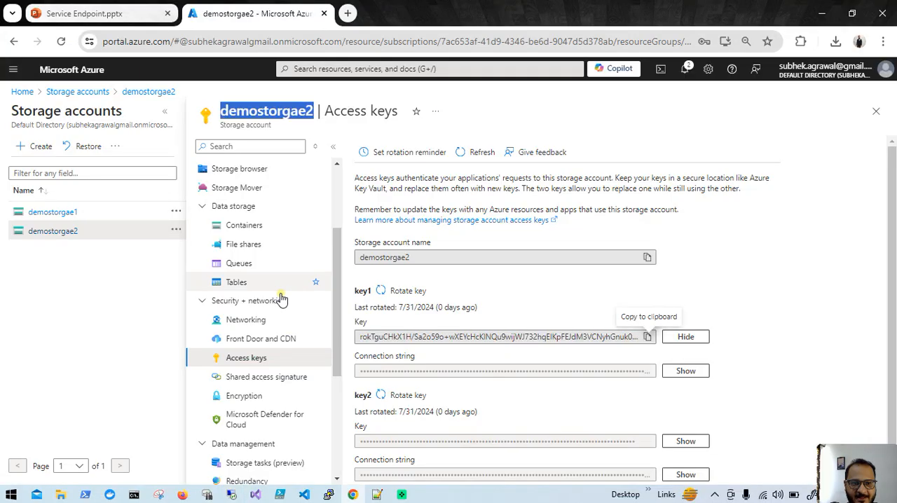
{"action": "left_click", "coordinate": [68, 91]}
{"action": "left_click", "coordinate": [23, 92]}
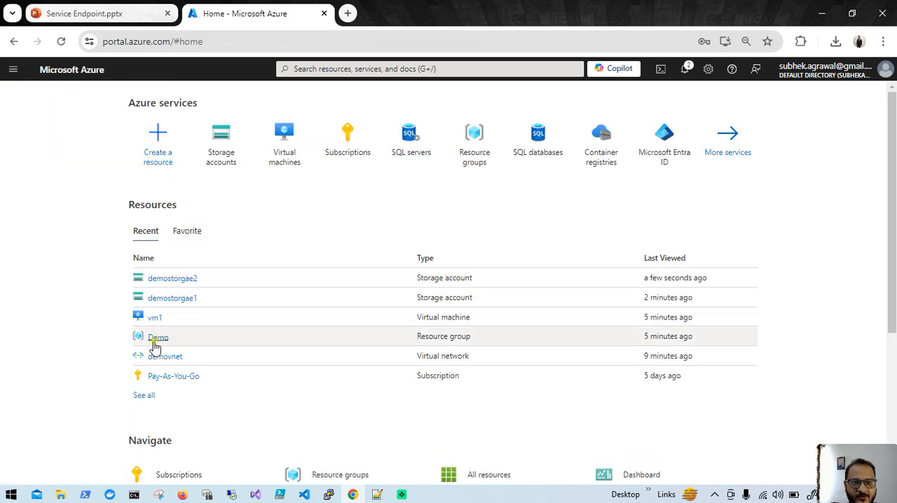
{"action": "left_click", "coordinate": [162, 358]}
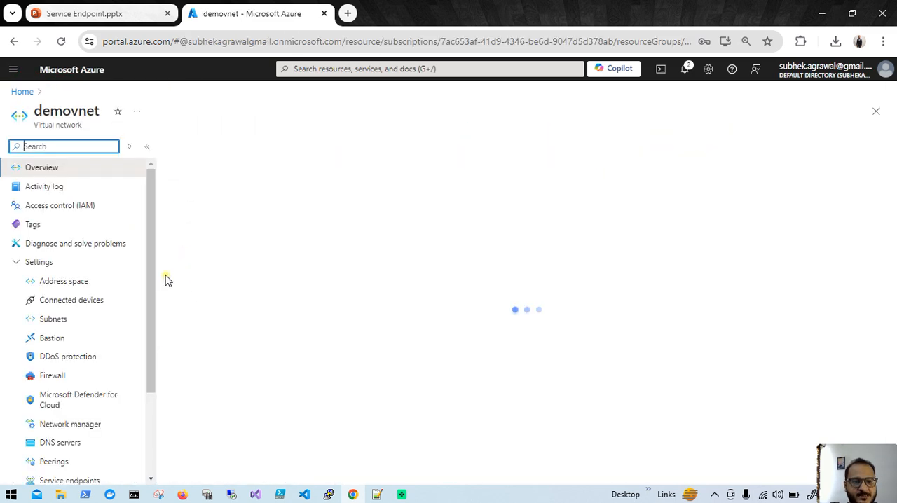
{"action": "left_click", "coordinate": [72, 318]}
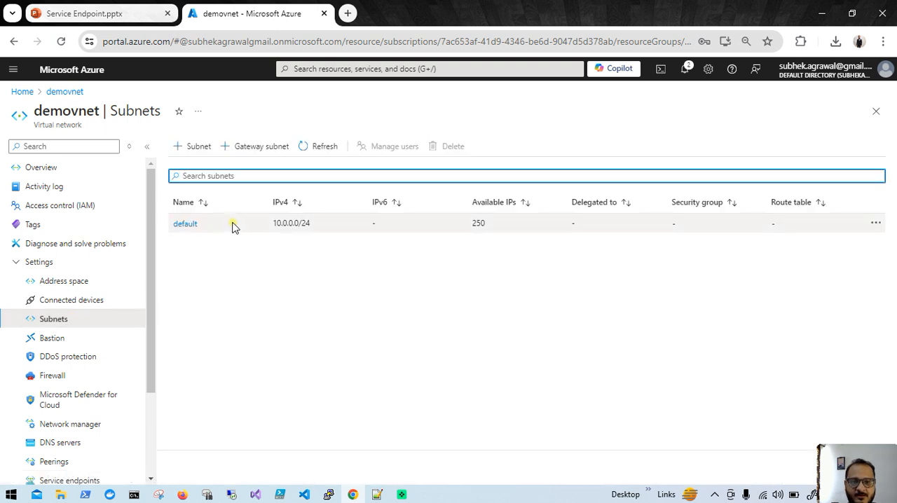
{"action": "left_click", "coordinate": [186, 224]}
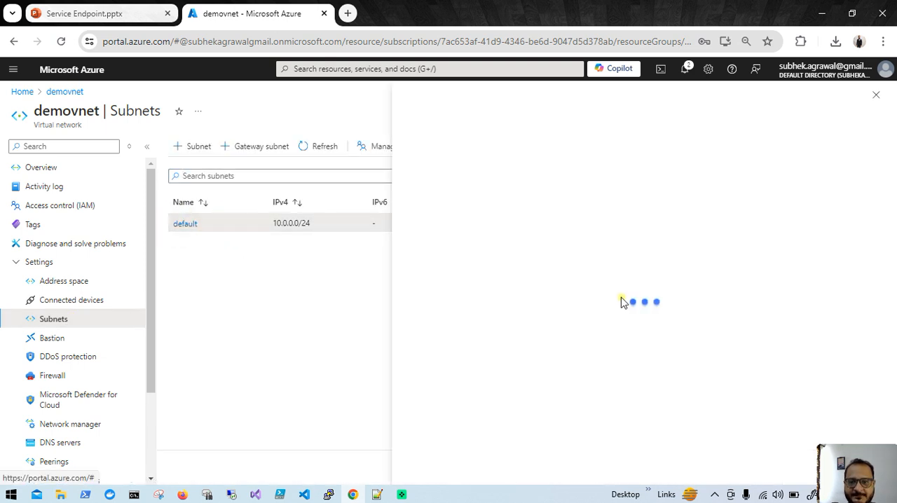
- Set the default subnet's service endpoint services to None, save the subnet and check the notifications
{"action": "scroll", "coordinate": [641, 316], "scroll_direction": "down", "scroll_amount": 5}
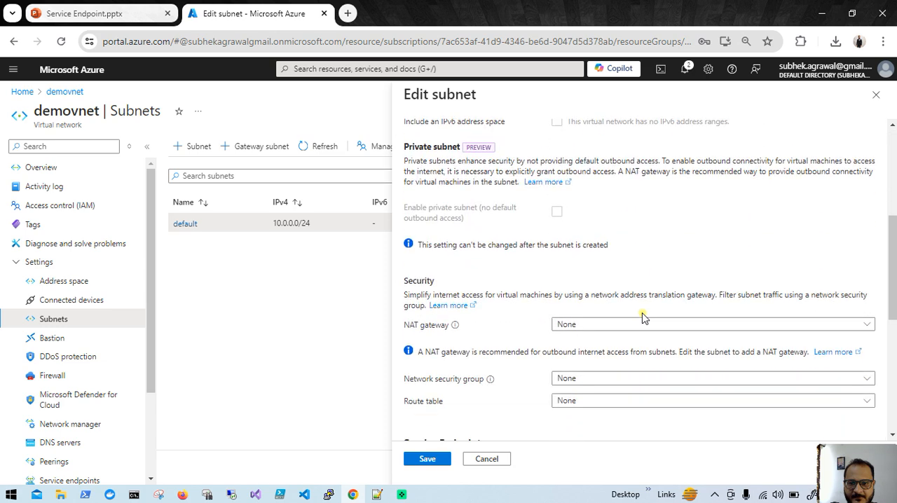
{"action": "scroll", "coordinate": [632, 308], "scroll_direction": "down", "scroll_amount": 2}
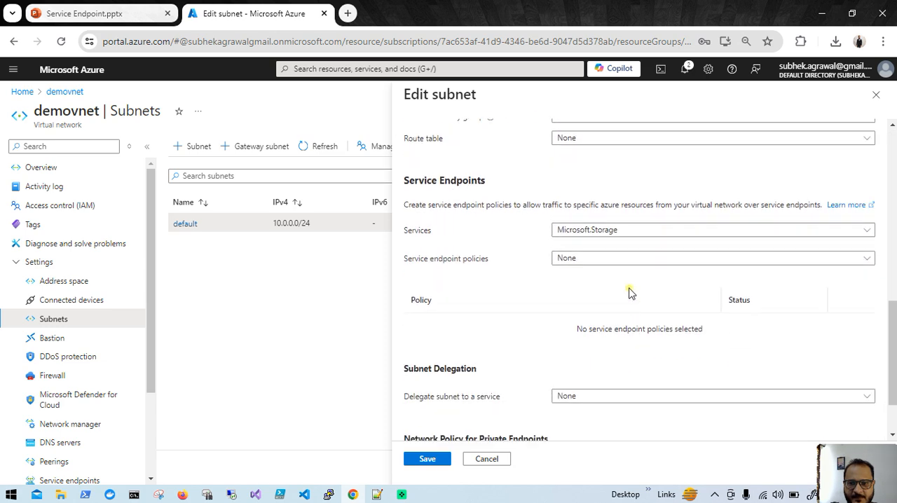
{"action": "left_click", "coordinate": [622, 236]}
{"action": "left_click", "coordinate": [565, 234]}
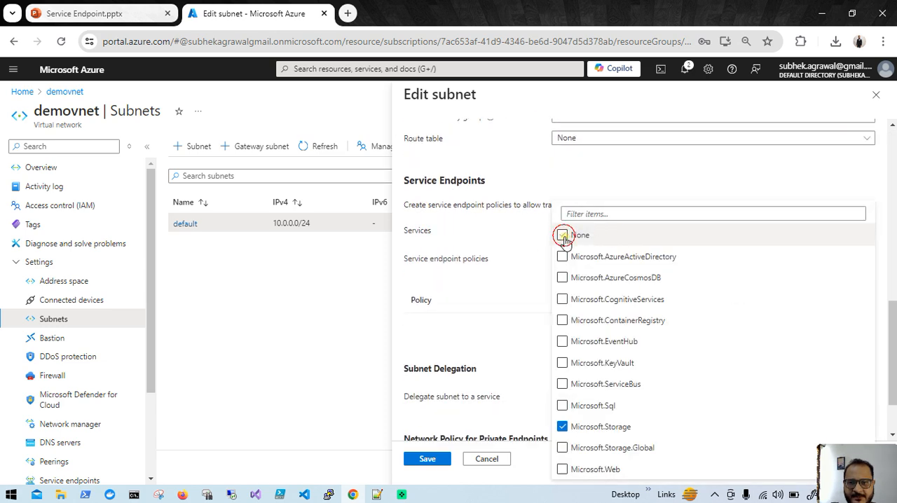
{"action": "left_click", "coordinate": [517, 311]}
{"action": "left_click", "coordinate": [425, 461]}
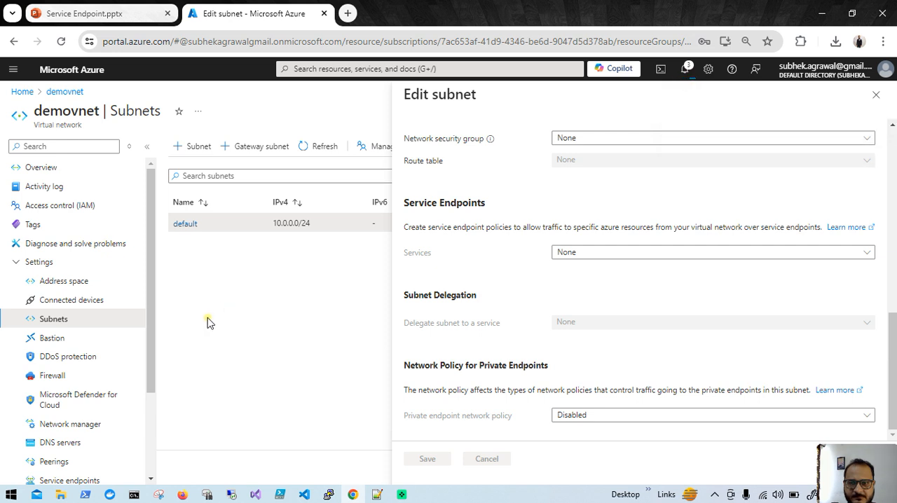
{"action": "left_click", "coordinate": [684, 69]}
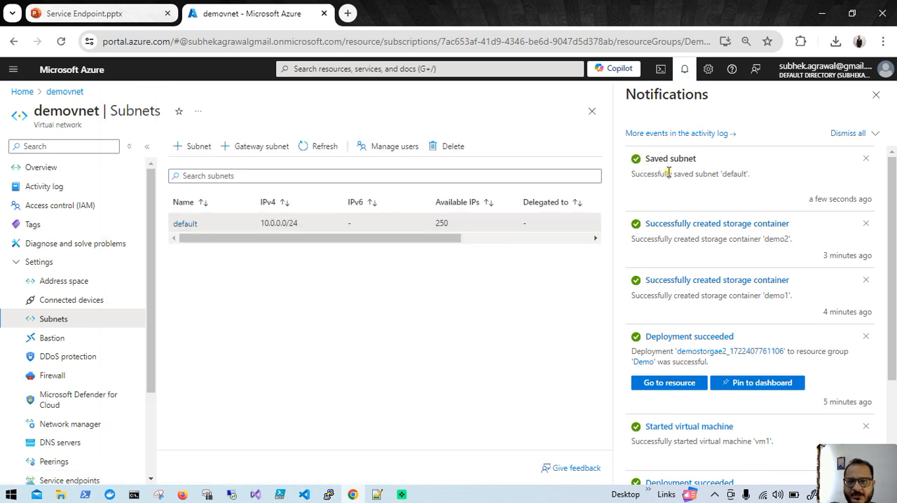
- Return to the vm1 session and refresh all resources in Storage Explorer
{"action": "left_click", "coordinate": [236, 493]}
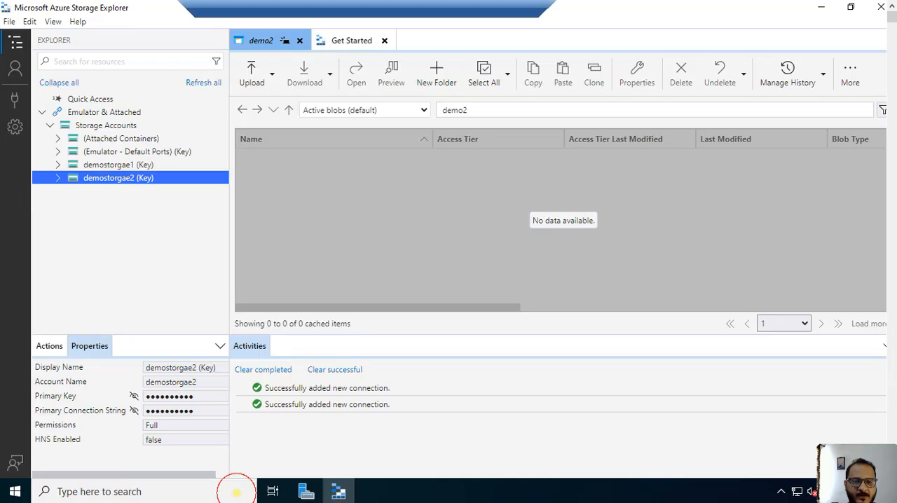
{"action": "left_click", "coordinate": [204, 82]}
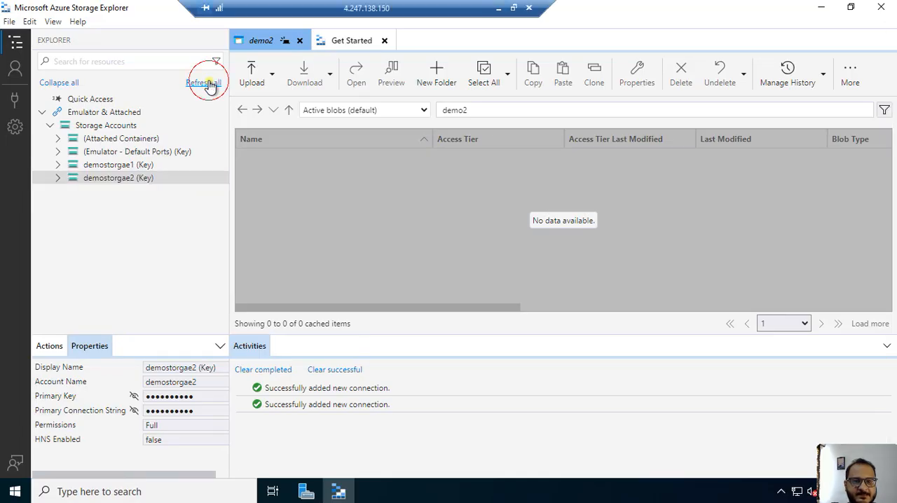
{"action": "left_click", "coordinate": [47, 127]}
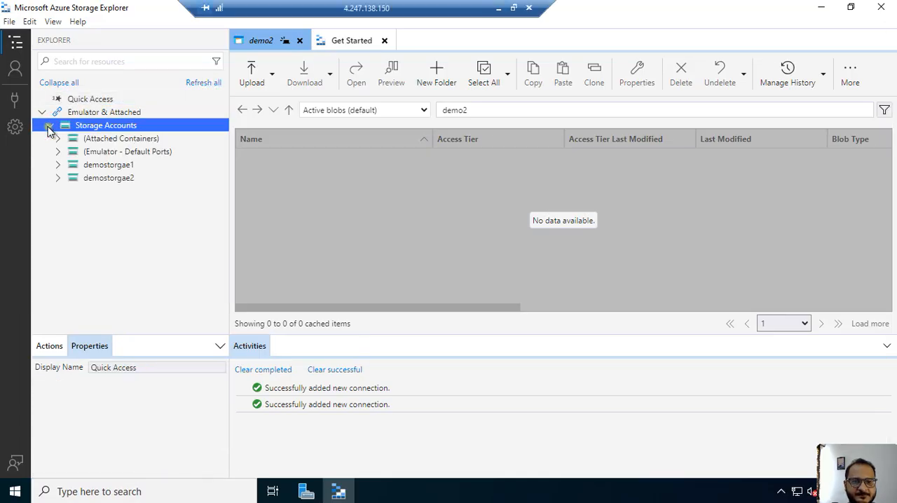
- Try to list the blob containers of demostorgae1, read through the error details and close them
{"action": "left_click", "coordinate": [58, 166]}
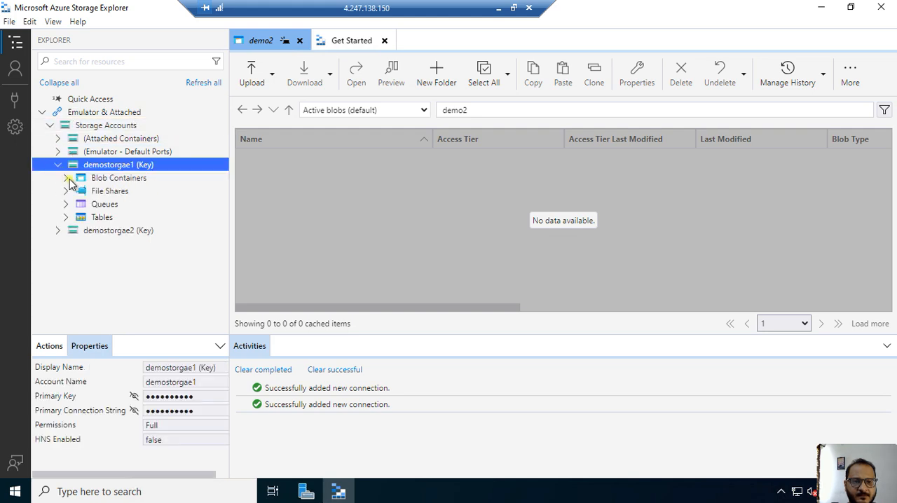
{"action": "left_click", "coordinate": [100, 179]}
{"action": "left_click", "coordinate": [65, 178]}
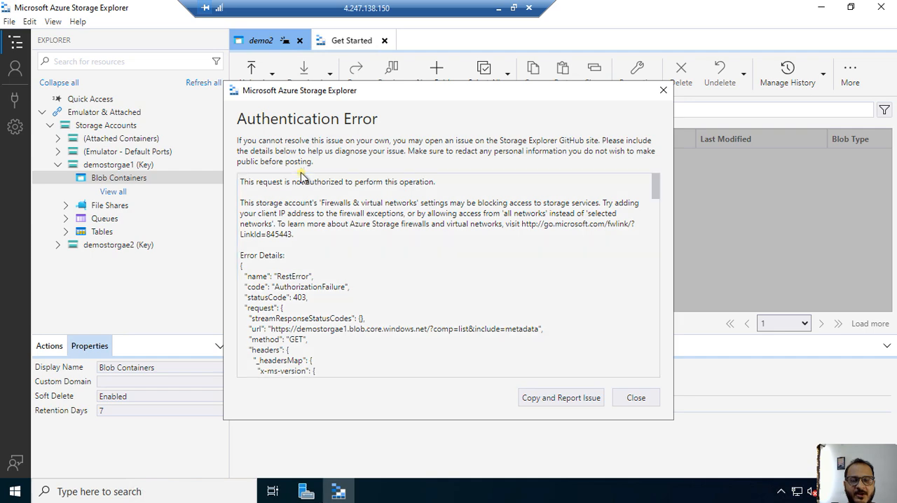
{"action": "scroll", "coordinate": [322, 273], "scroll_direction": "down", "scroll_amount": 5}
{"action": "scroll", "coordinate": [322, 276], "scroll_direction": "up", "scroll_amount": 5}
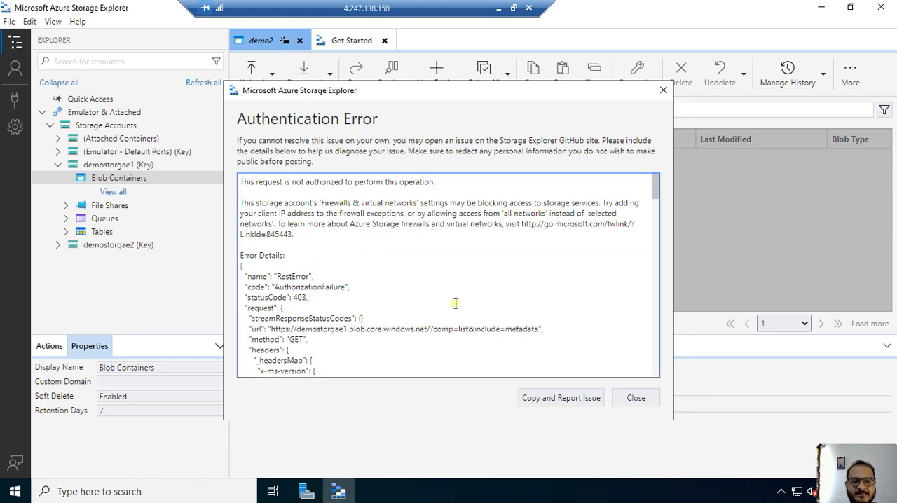
{"action": "left_click", "coordinate": [633, 401]}
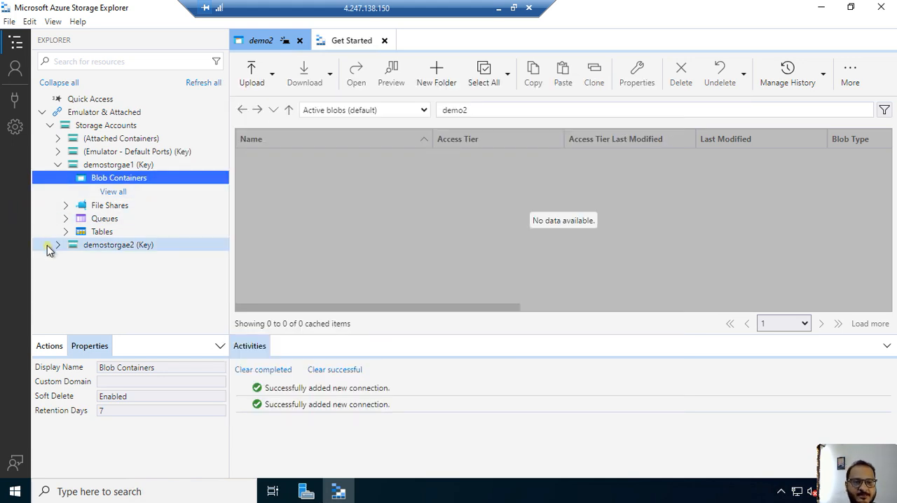
- Try to list the blob containers of demostorgae2 and dismiss the error details
{"action": "left_click", "coordinate": [57, 245]}
{"action": "left_click", "coordinate": [66, 262]}
{"action": "left_click", "coordinate": [118, 272]}
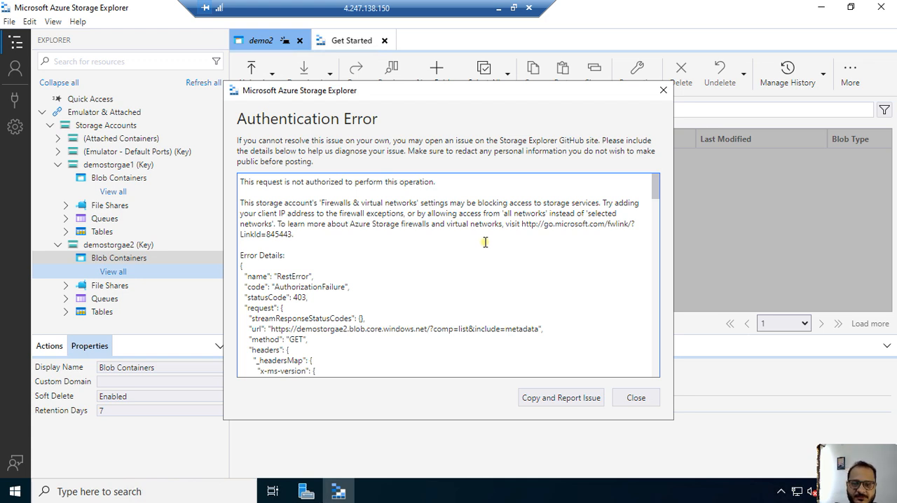
{"action": "left_click", "coordinate": [636, 398]}
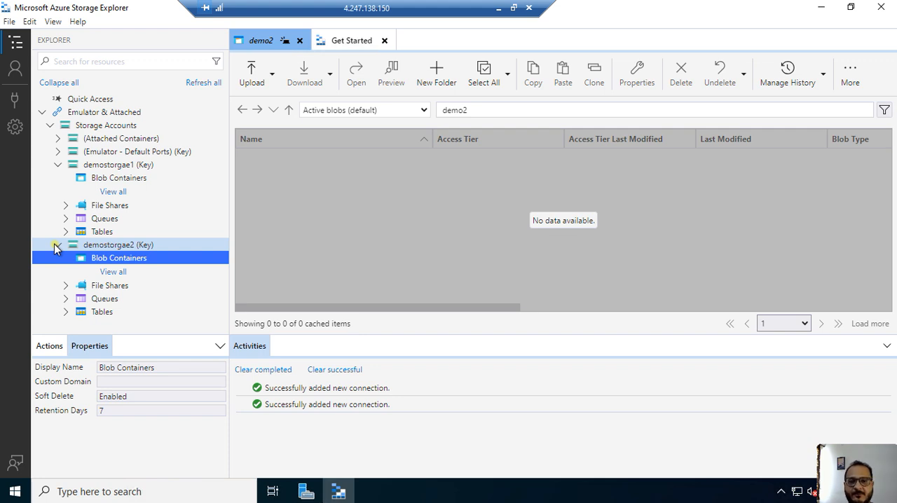
- Collapse demostorgae2 and demostorgae1 in the resource tree
{"action": "left_click", "coordinate": [50, 245]}
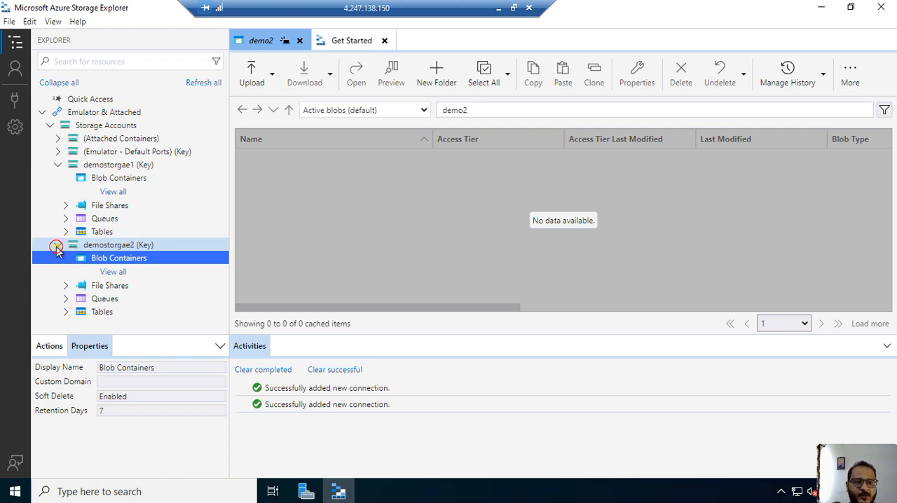
{"action": "left_click", "coordinate": [57, 166]}
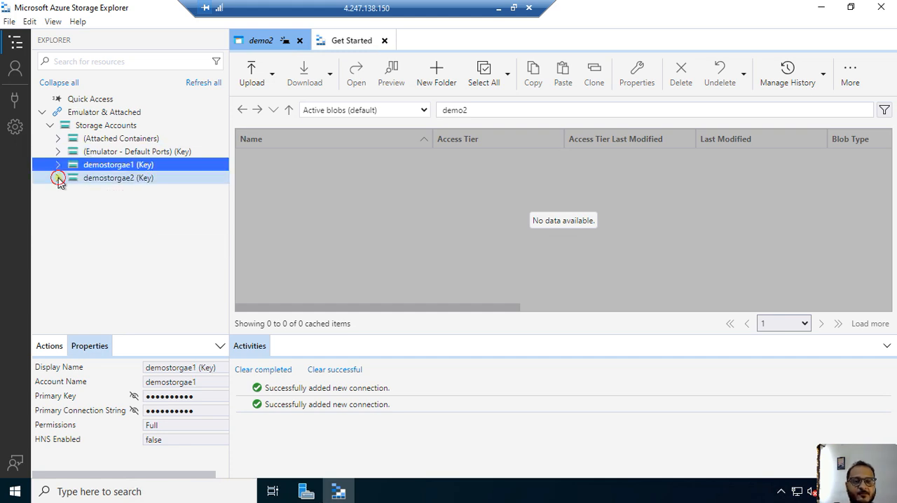
{"action": "left_click", "coordinate": [58, 177]}
{"action": "left_click", "coordinate": [58, 179]}
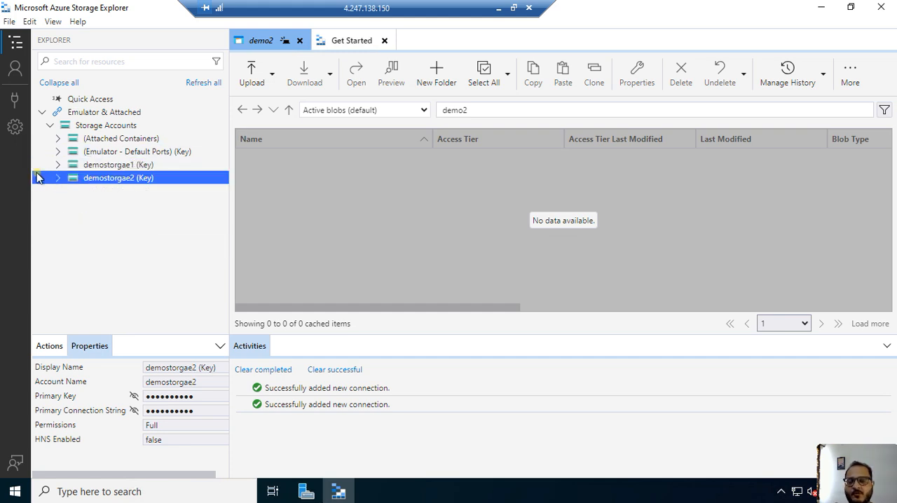